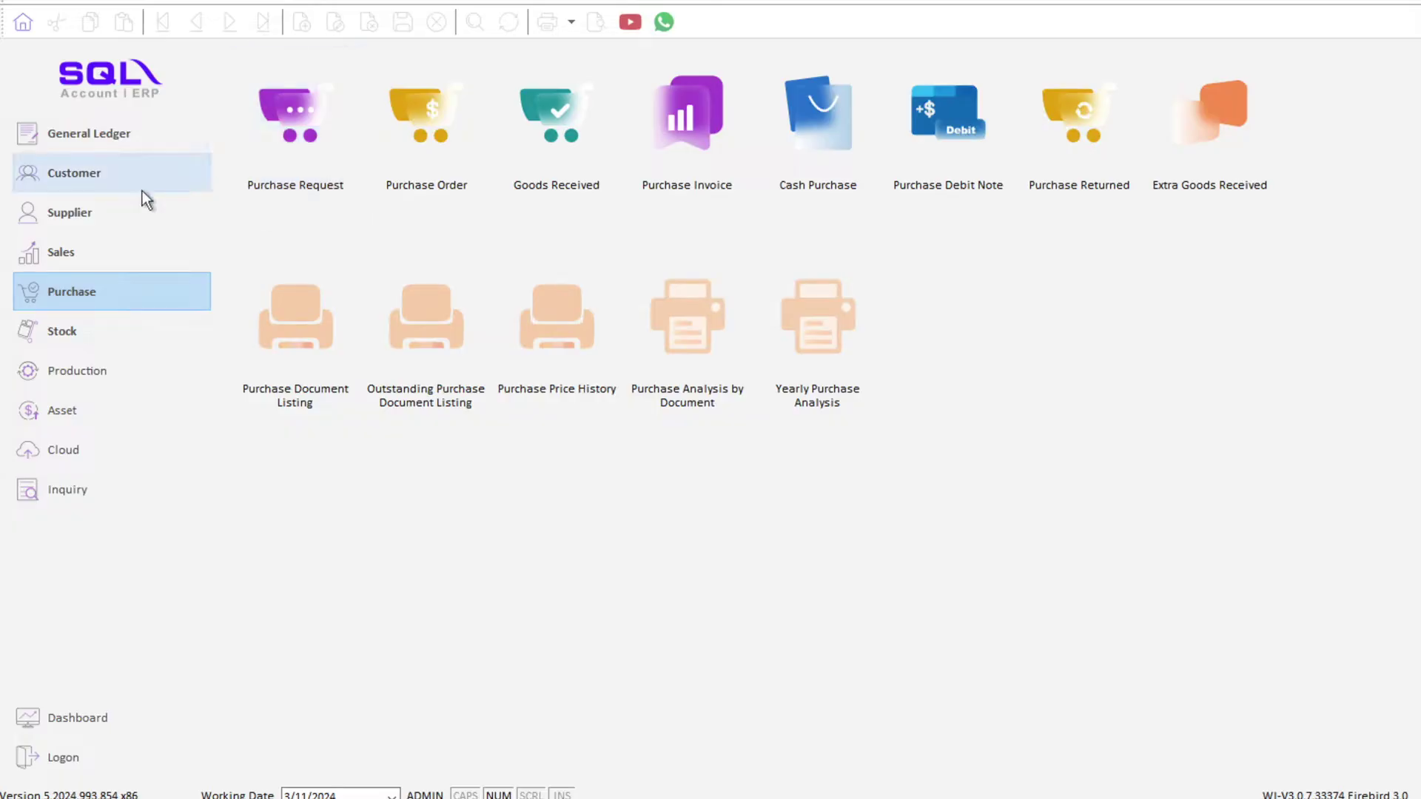
# Switch from the Purchase page to the Supplier module page listing Maintain Supplier and related functions
pyautogui.click(99, 213)
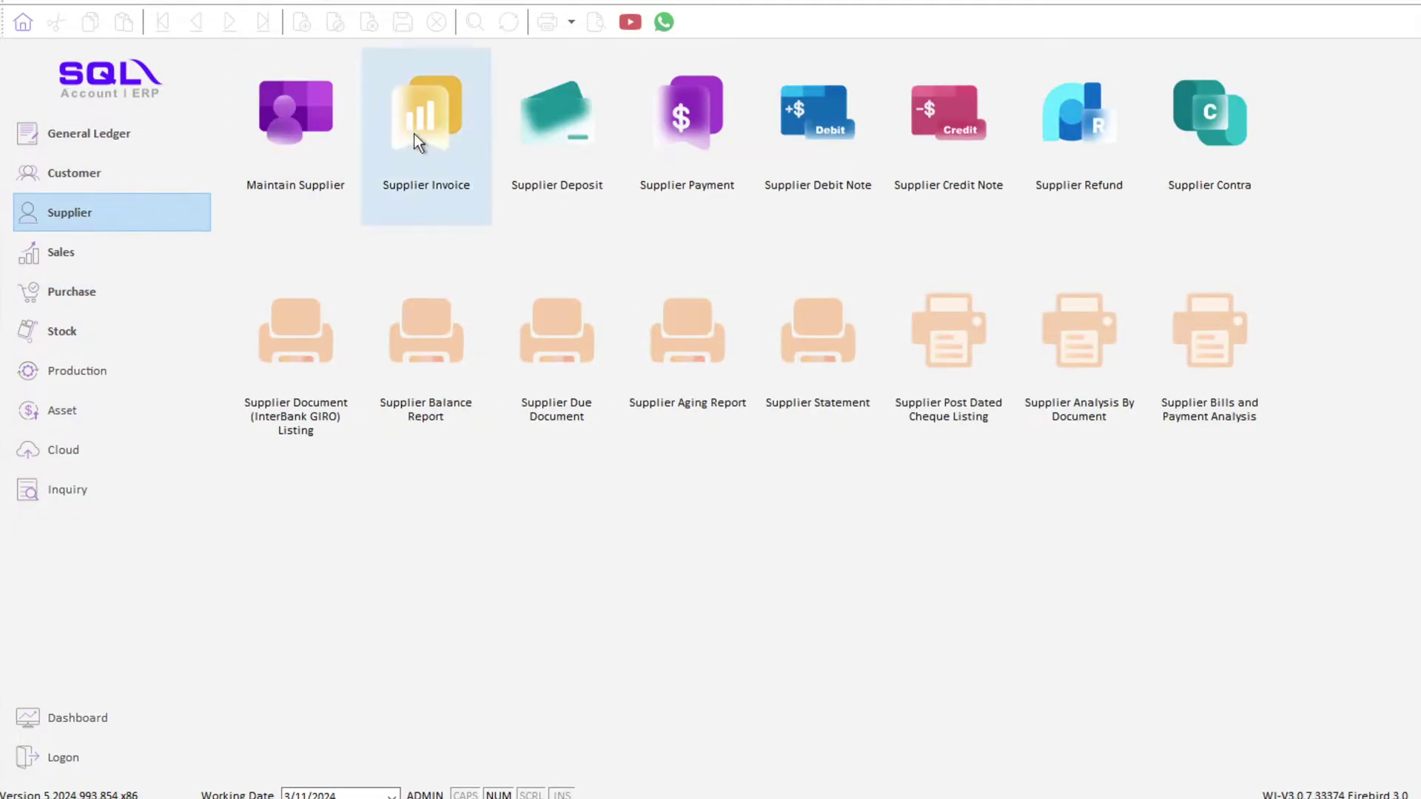
# Create a new supplier record with company name ABC Pte Ltd
pyautogui.click(293, 112)
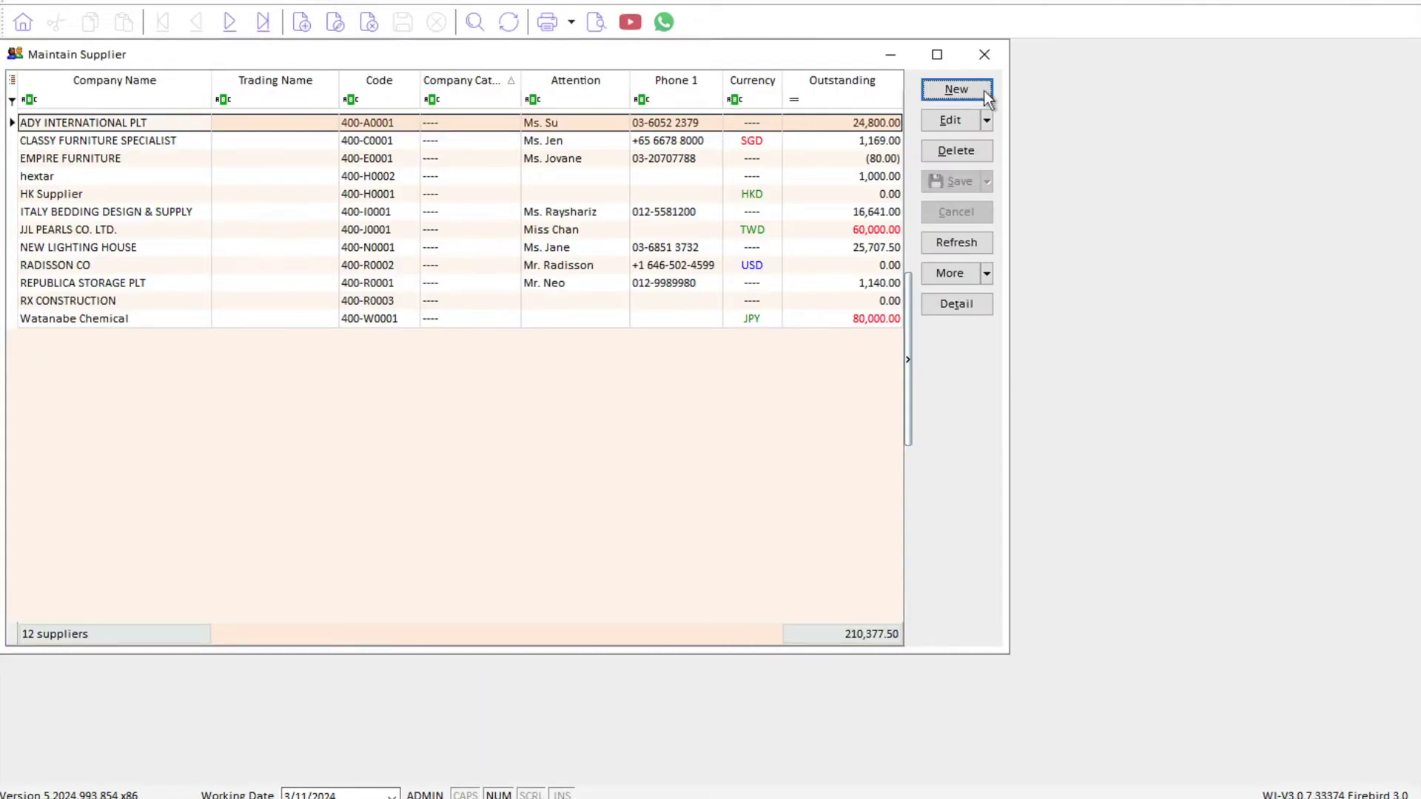
pyautogui.click(955, 91)
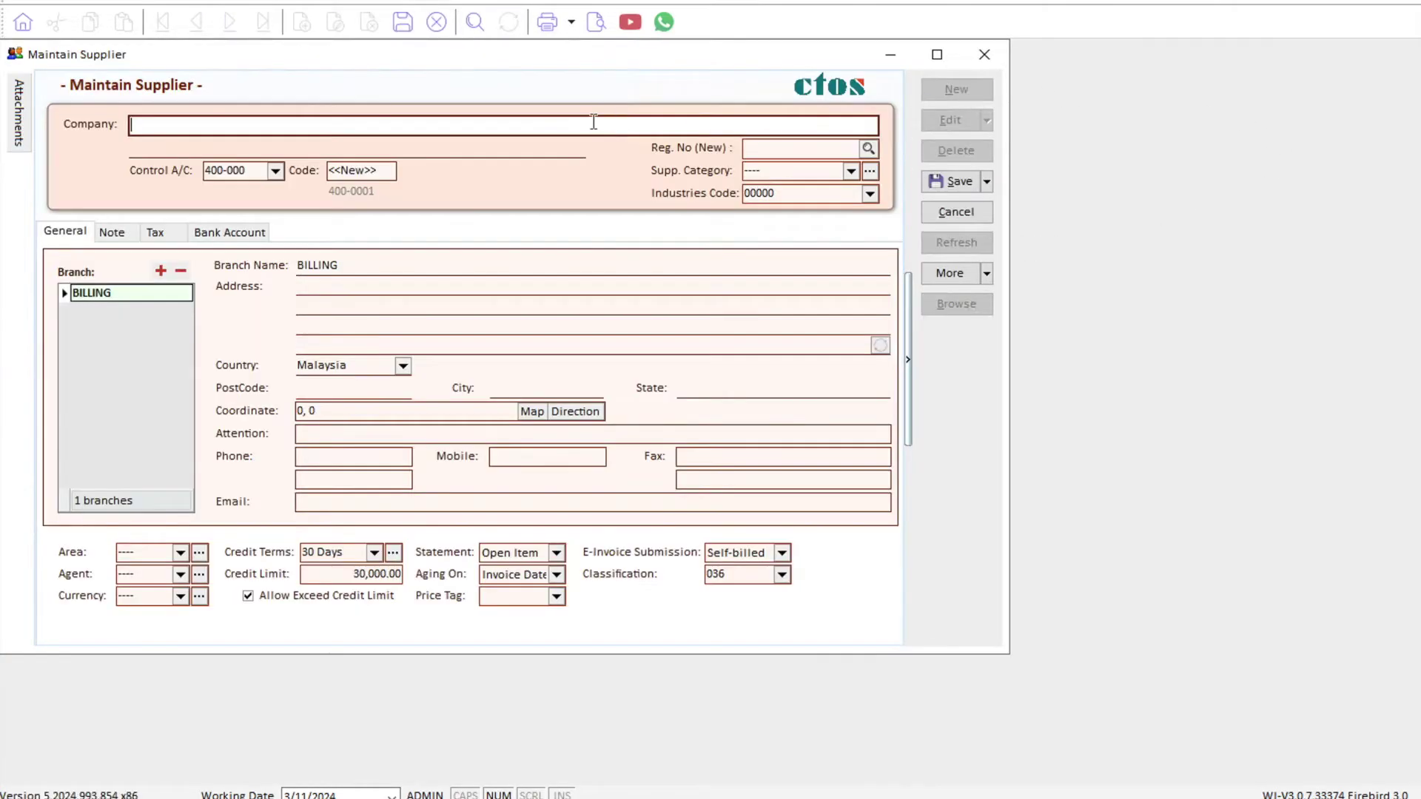
pyautogui.write('ABC Pte Ltd')
pyautogui.press('Tab')
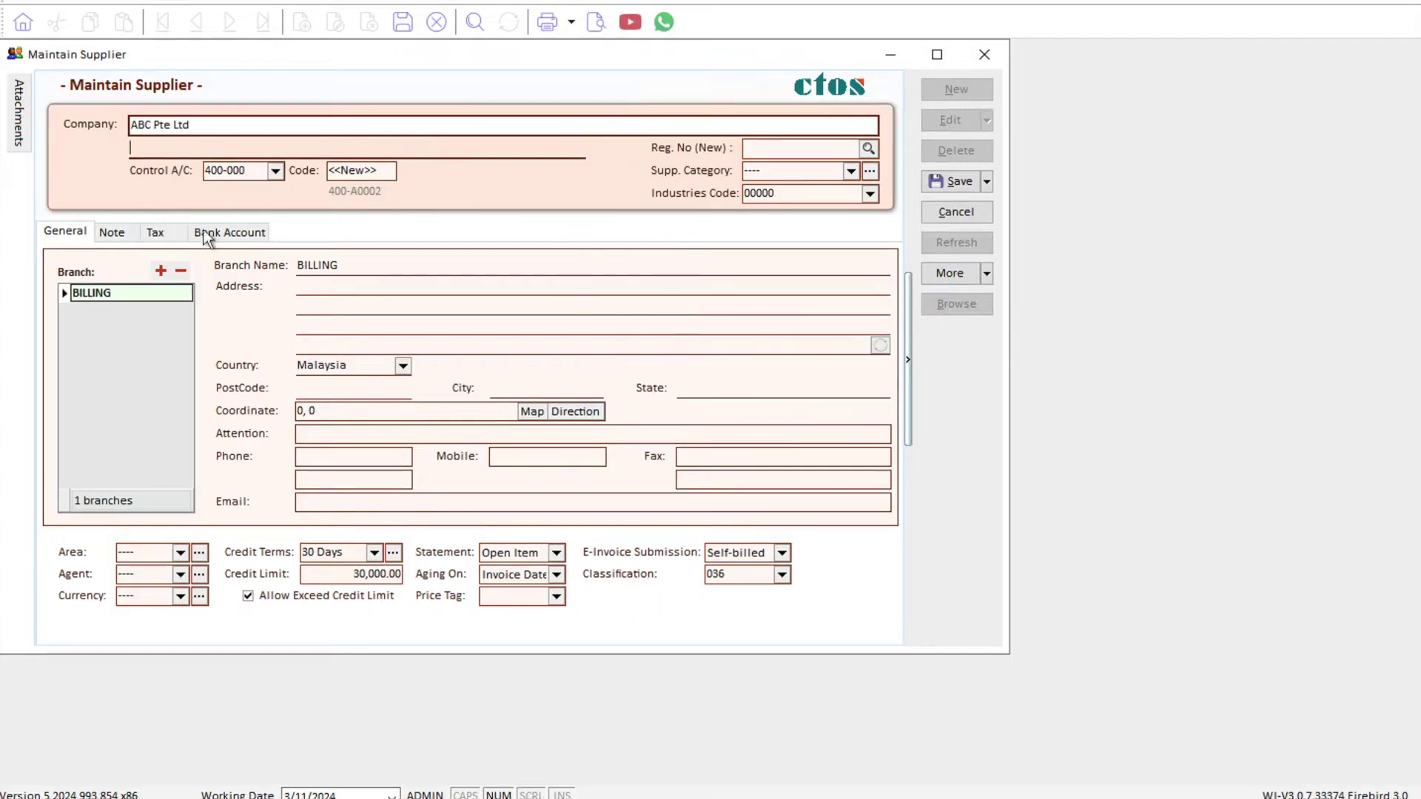
# Set the new supplier's country to Australia and its currency to USD
pyautogui.click(180, 596)
pyautogui.click(188, 378)
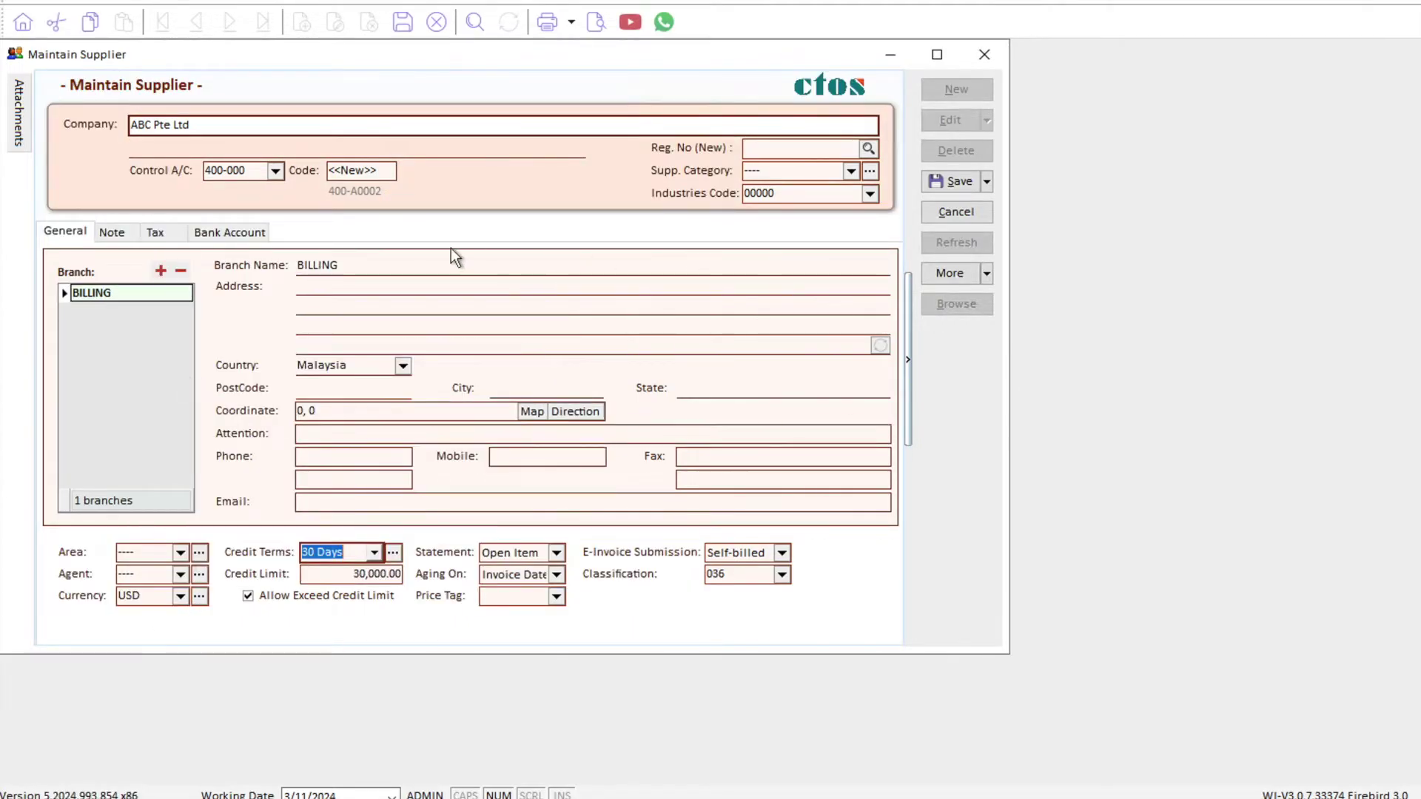
pyautogui.click(403, 365)
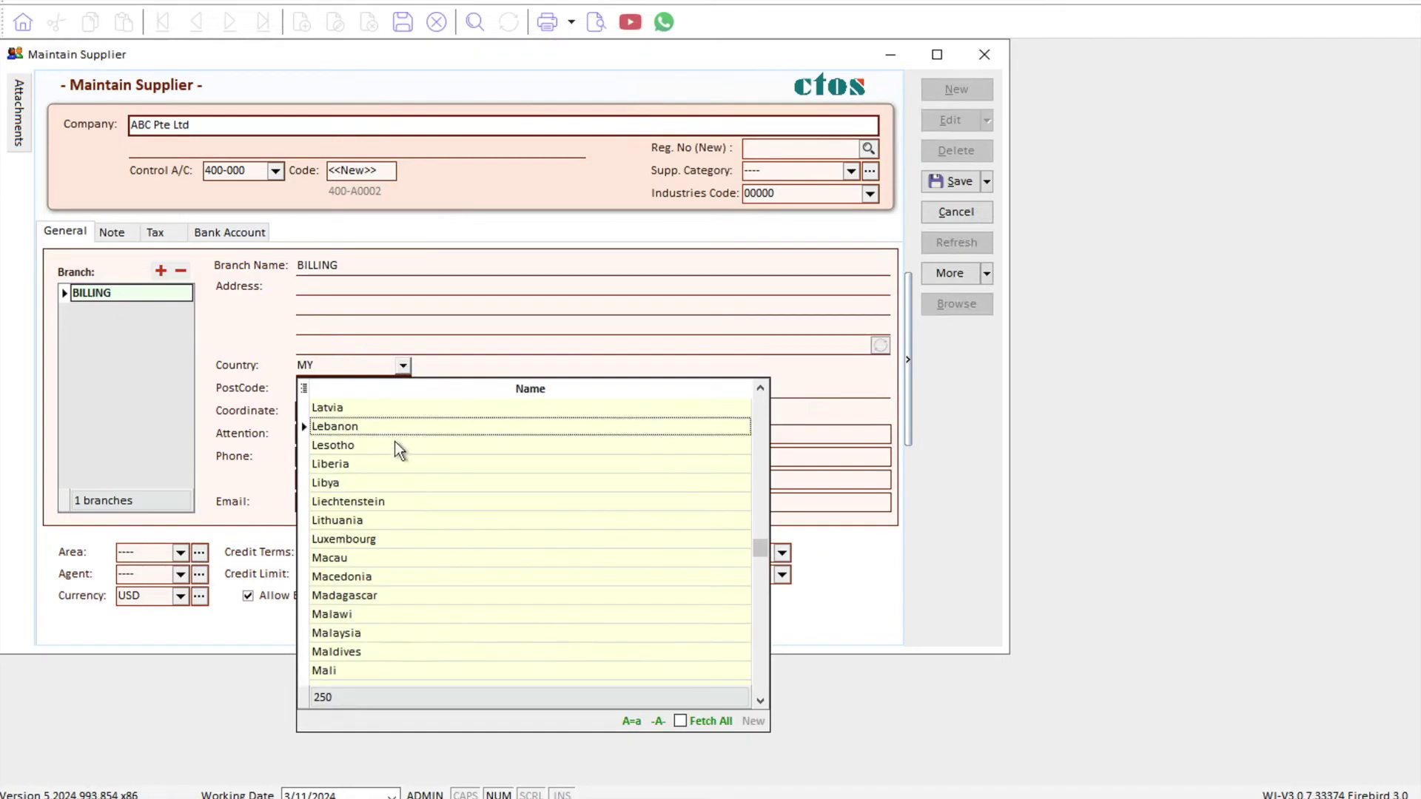
pyautogui.write('us')
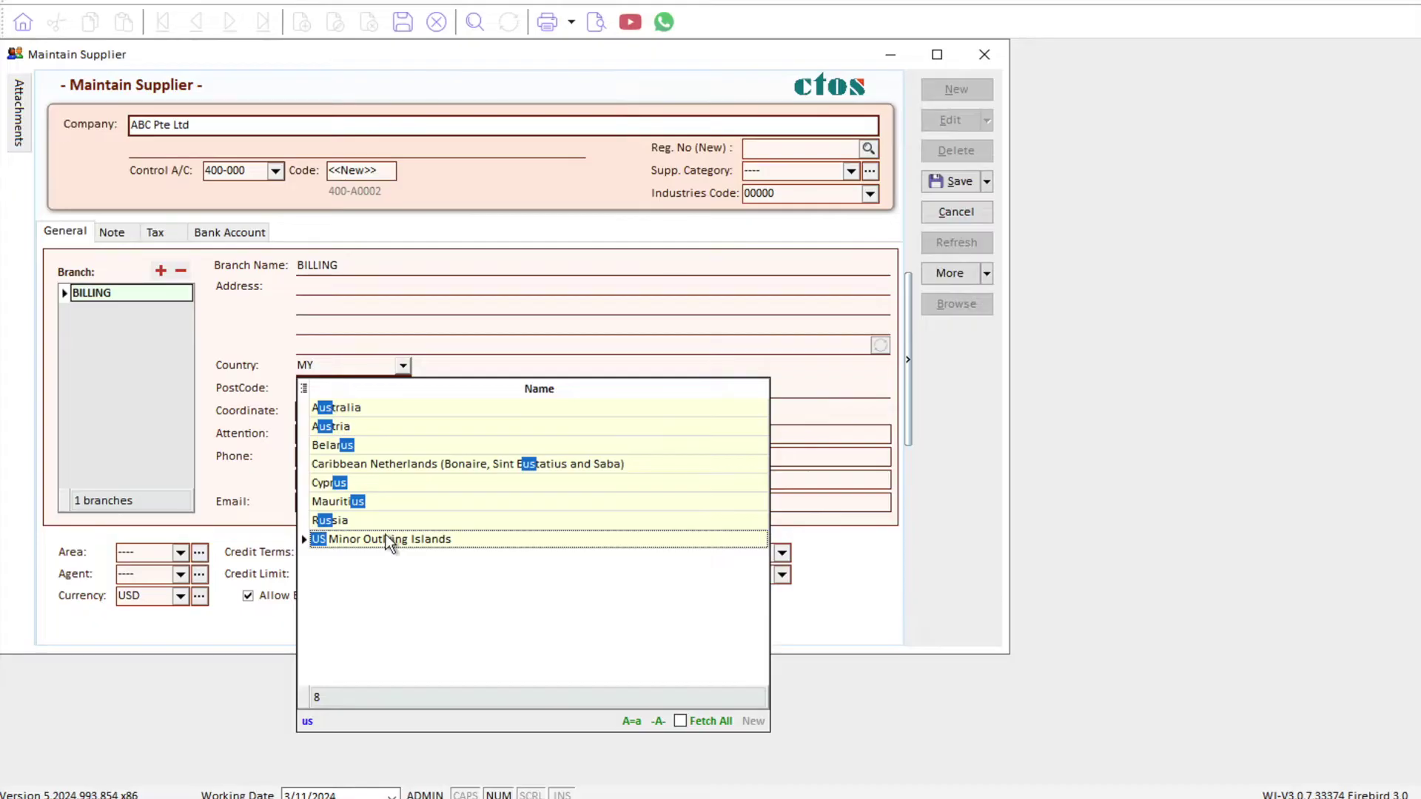
pyautogui.click(336, 407)
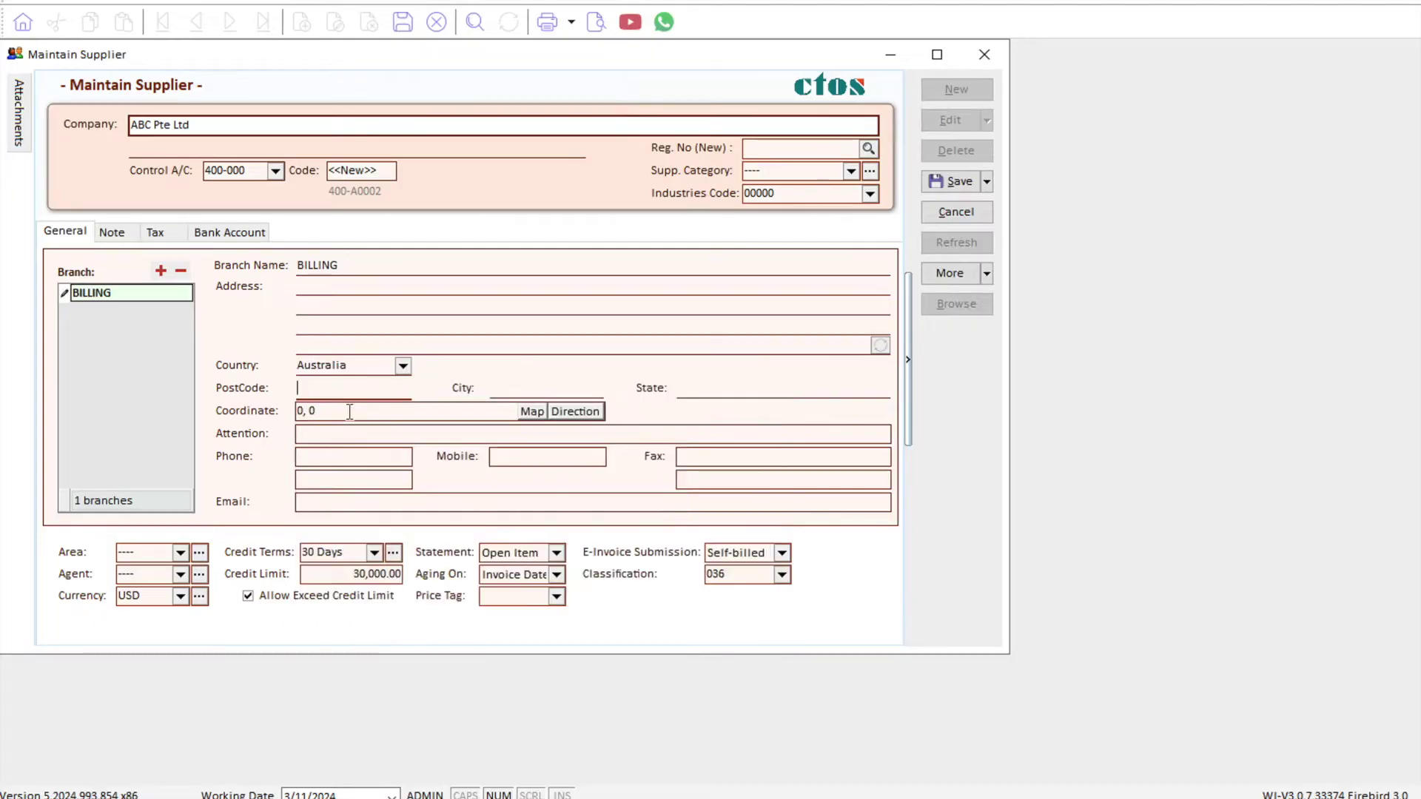
pyautogui.click(180, 596)
pyautogui.write('au')
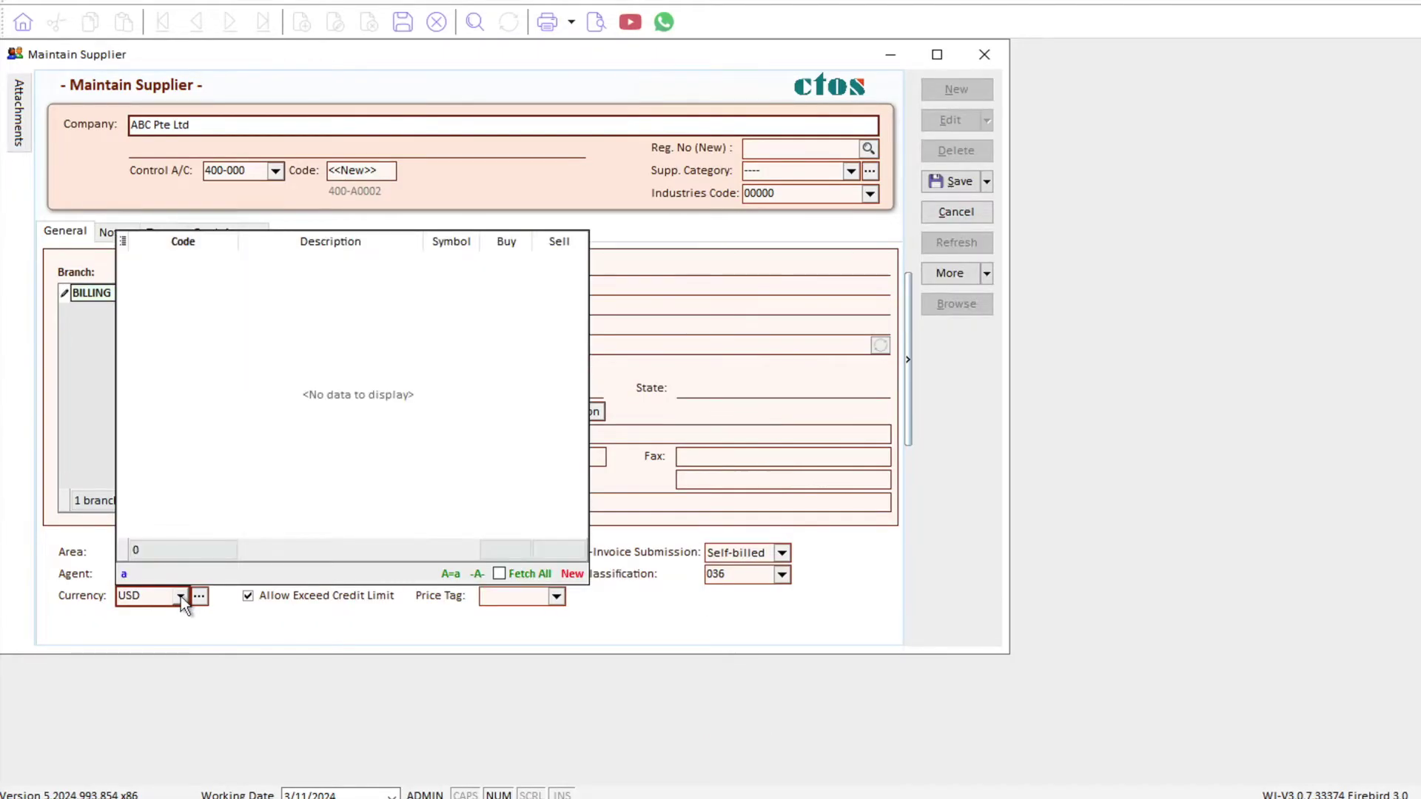
pyautogui.press('BackSpace')
pyautogui.press('BackSpace')
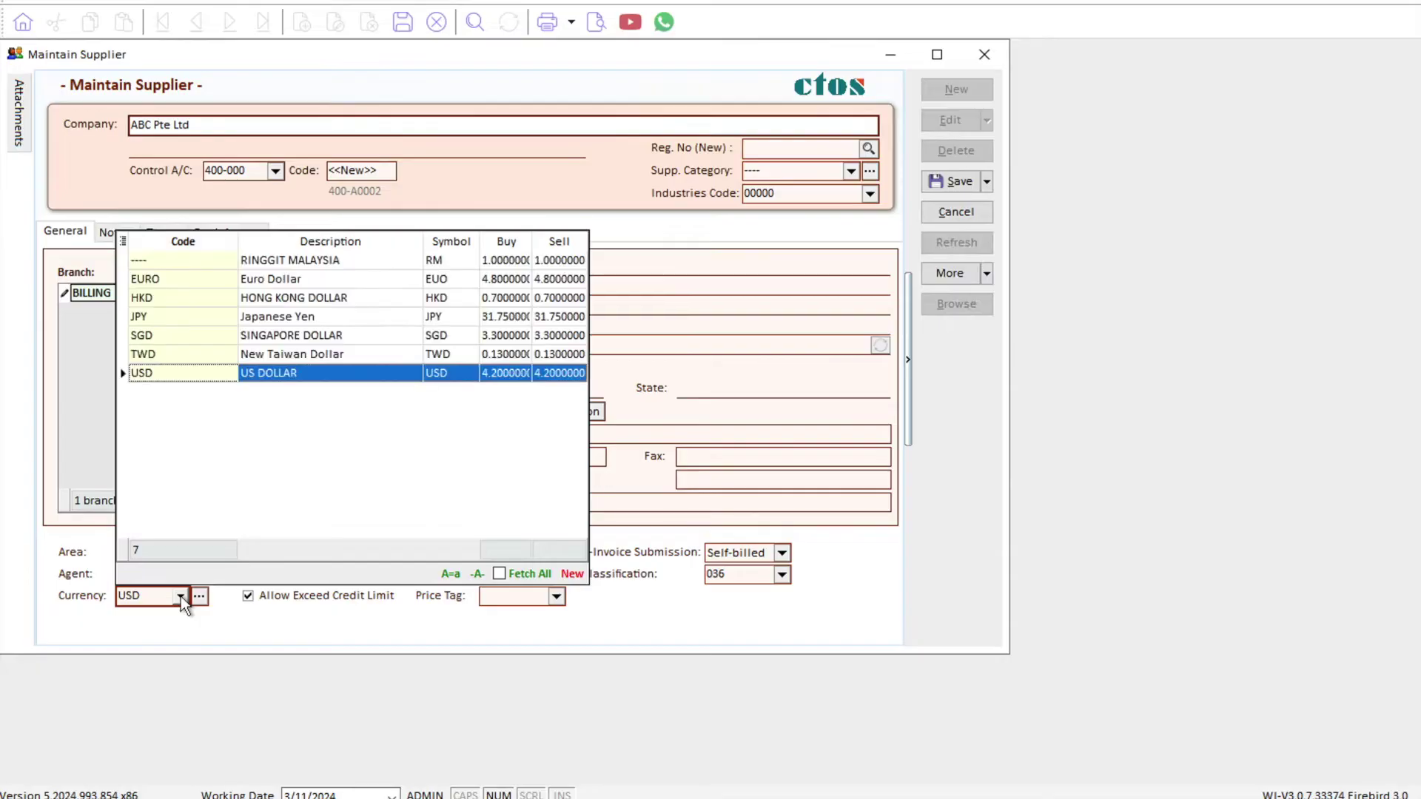
pyautogui.write('usd')
pyautogui.press('Return')
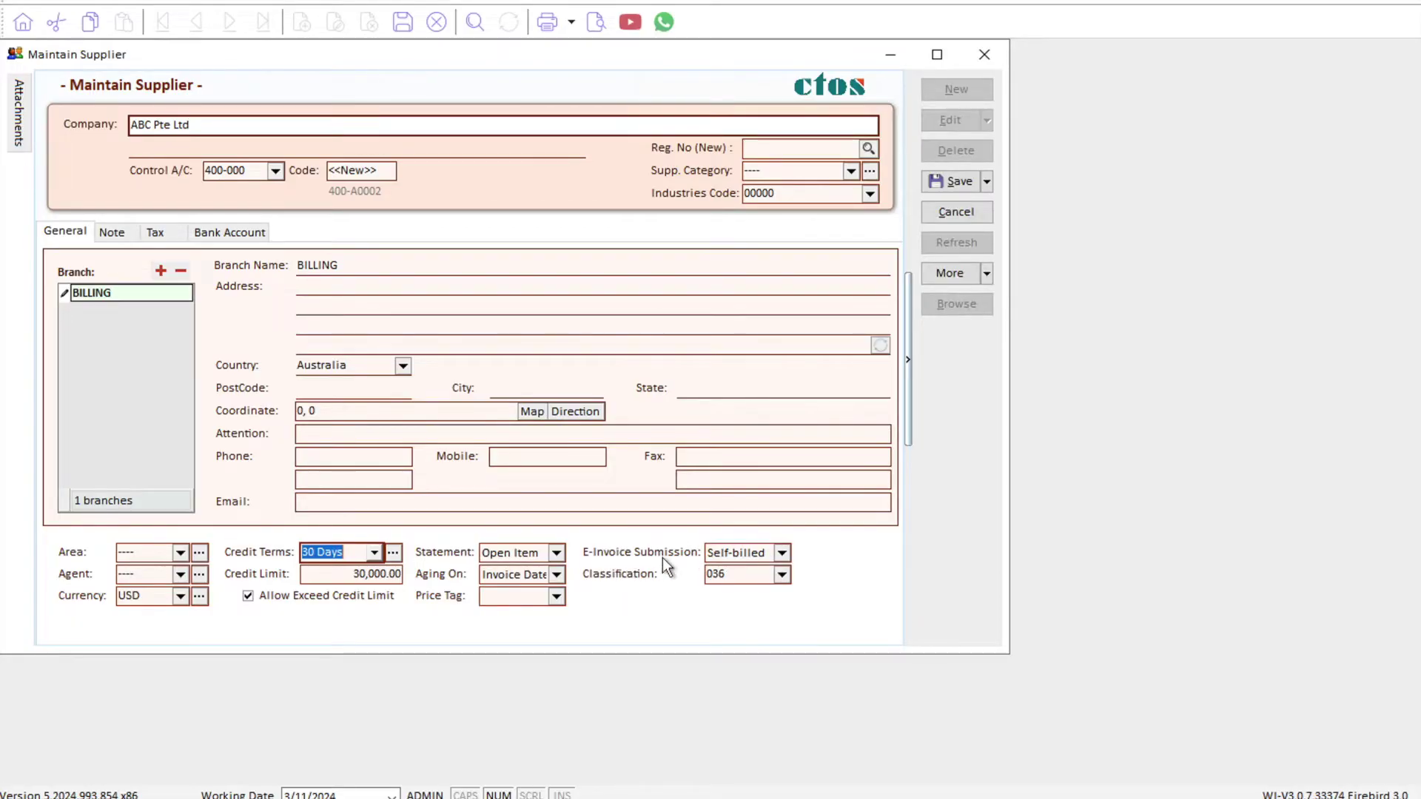
pyautogui.click(782, 551)
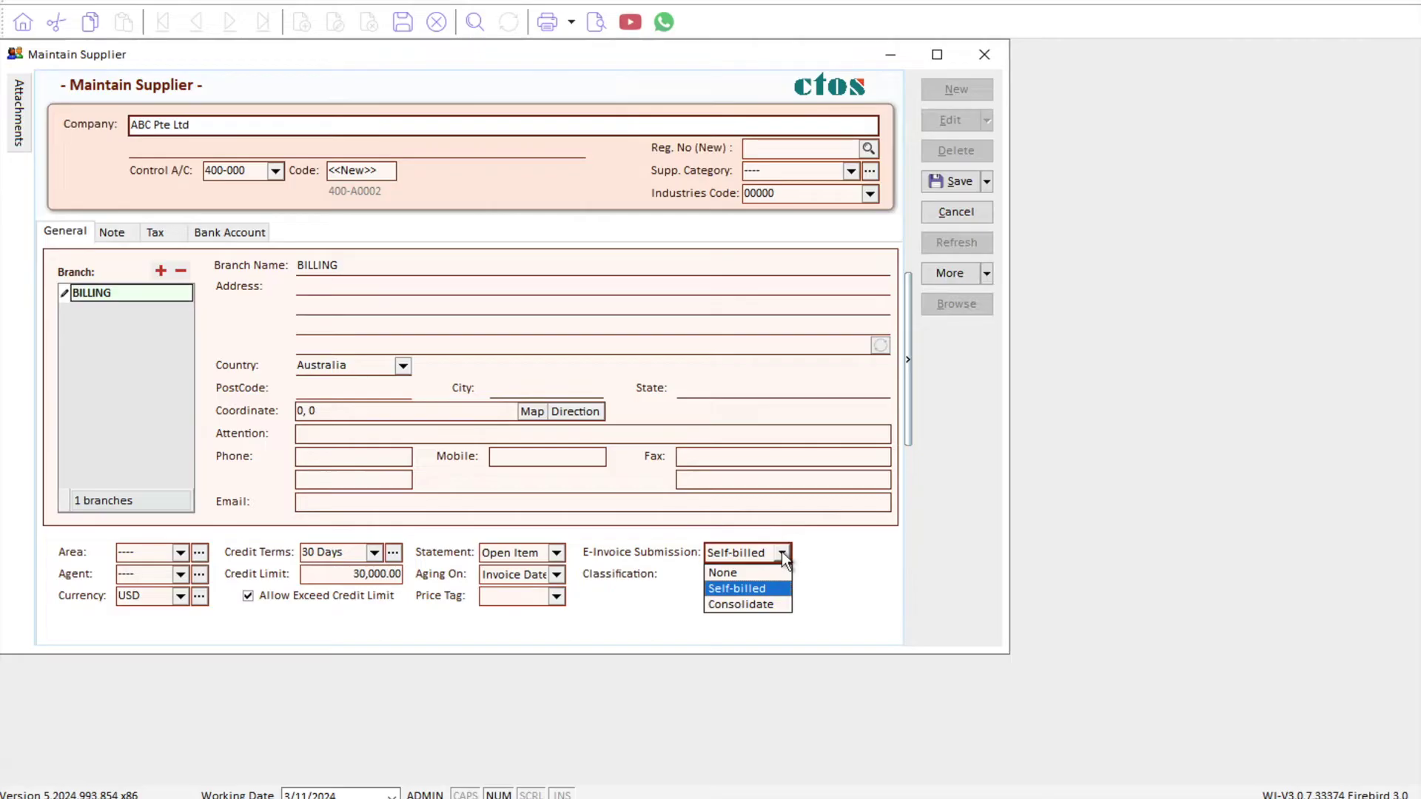
# Set e-invoice submission to Self-billed with classification 034 Self-billed - Importation of goods
pyautogui.click(769, 590)
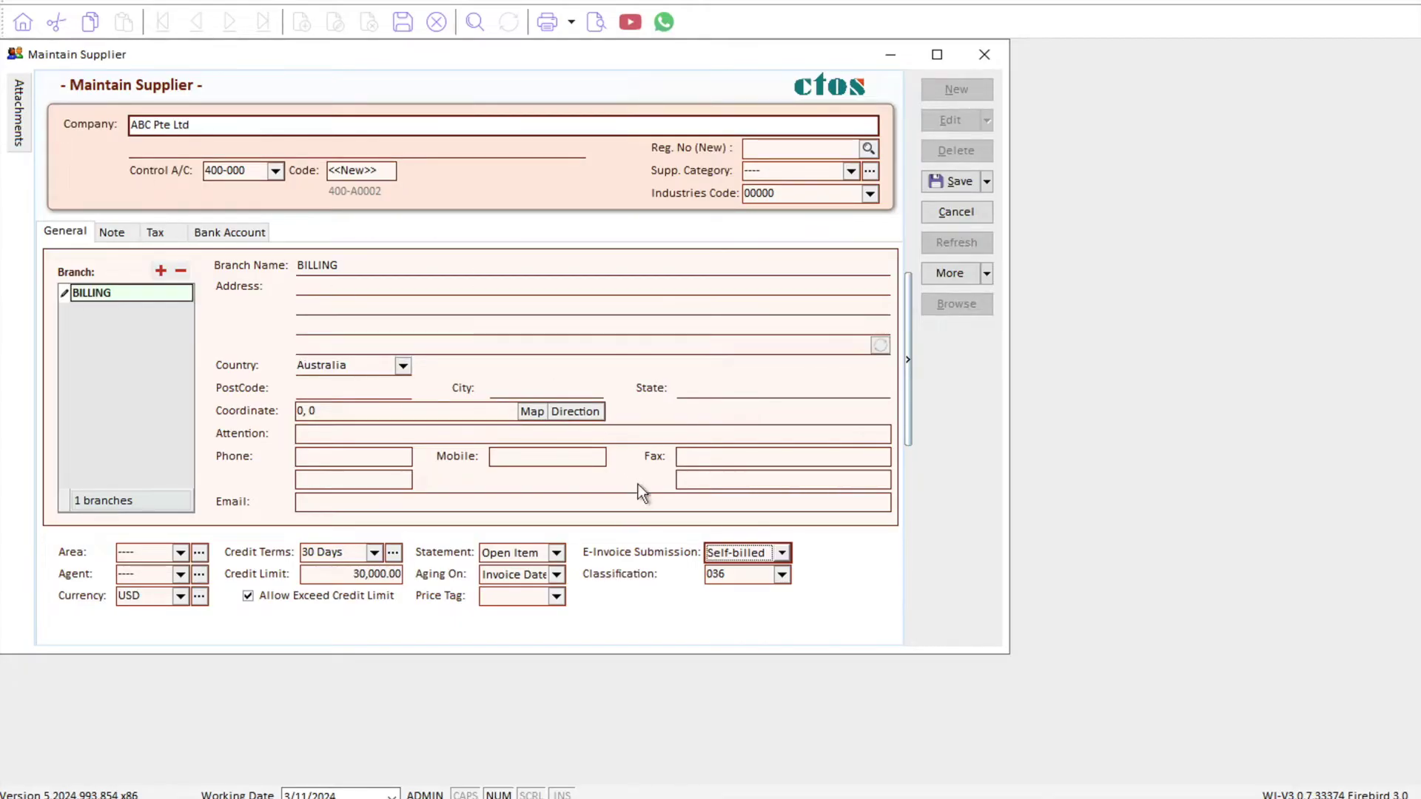
pyautogui.click(783, 575)
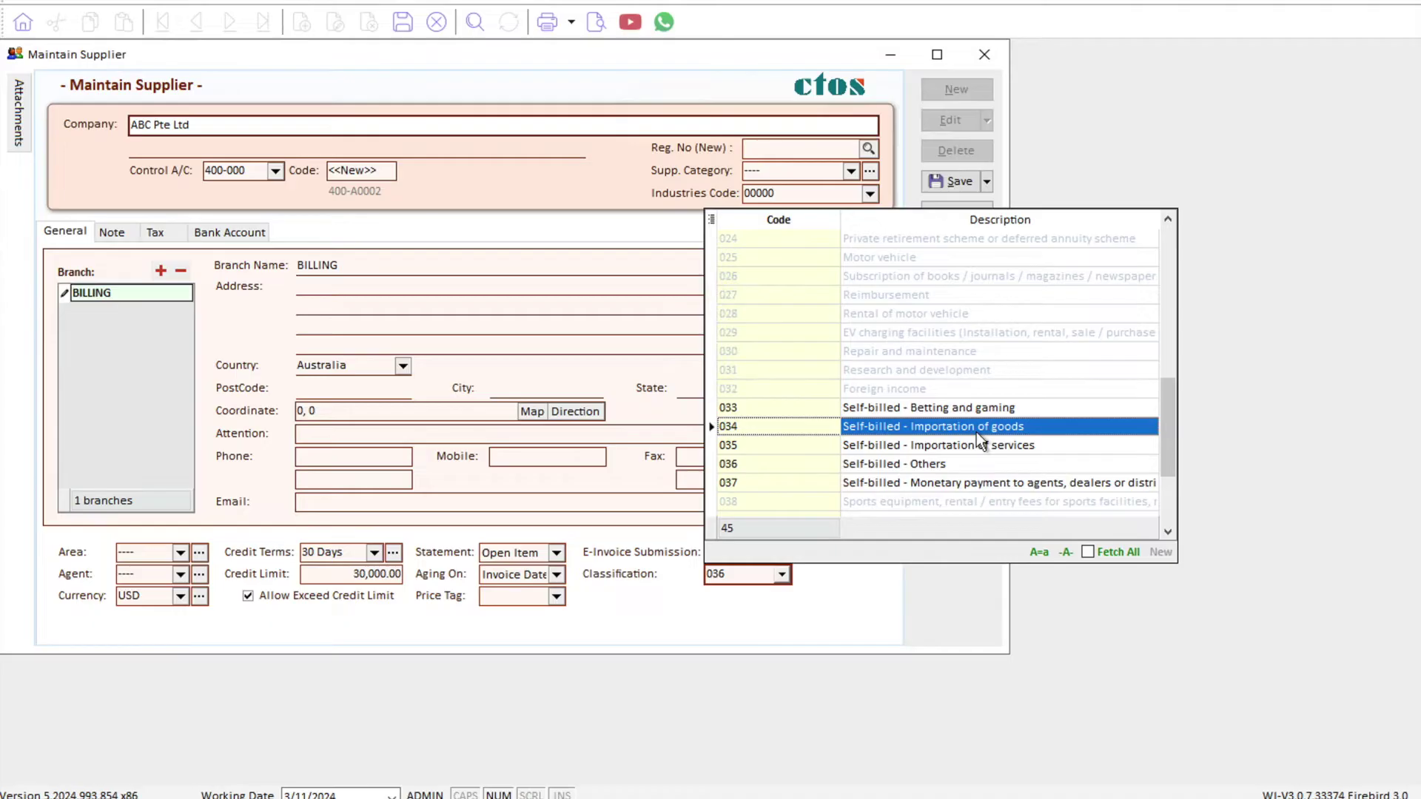
pyautogui.click(976, 432)
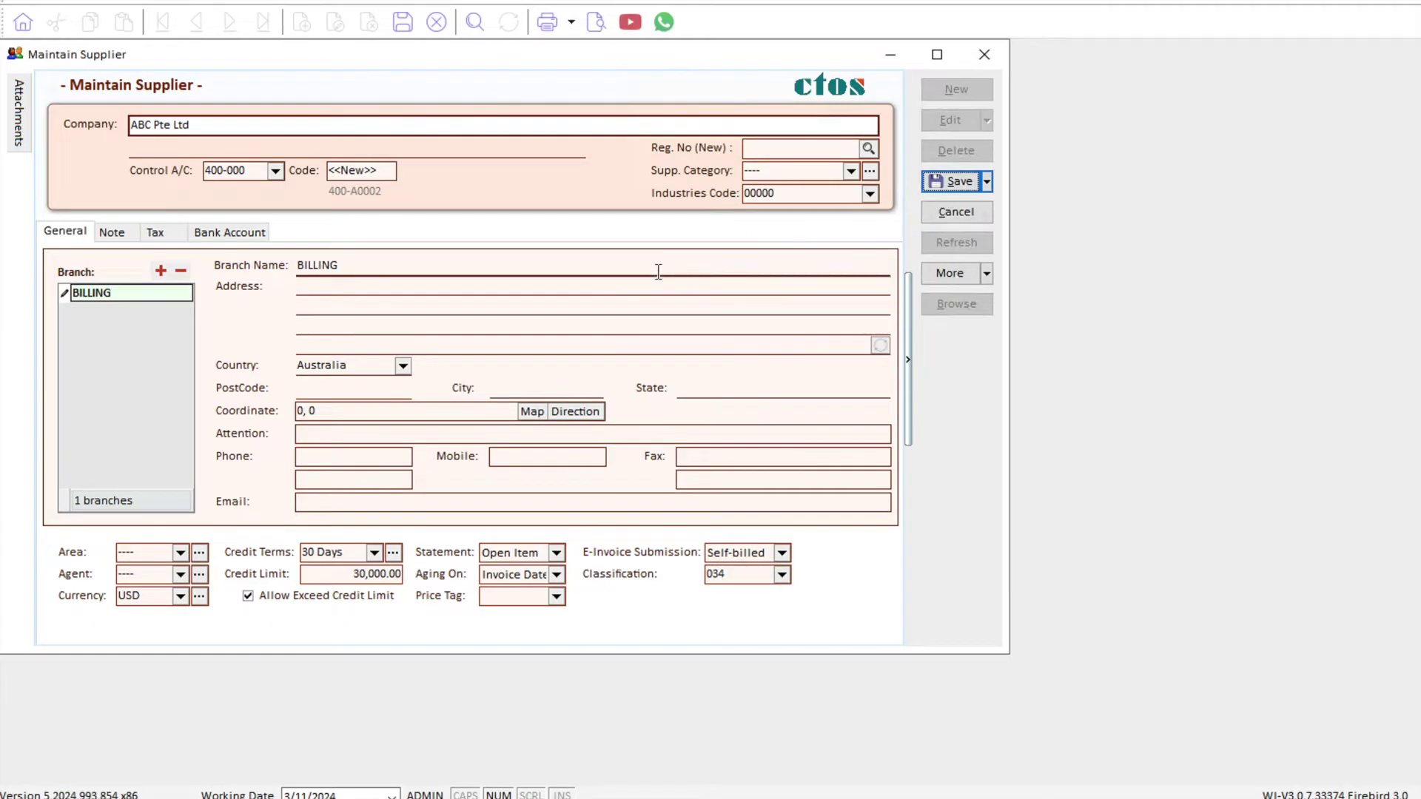
pyautogui.click(156, 238)
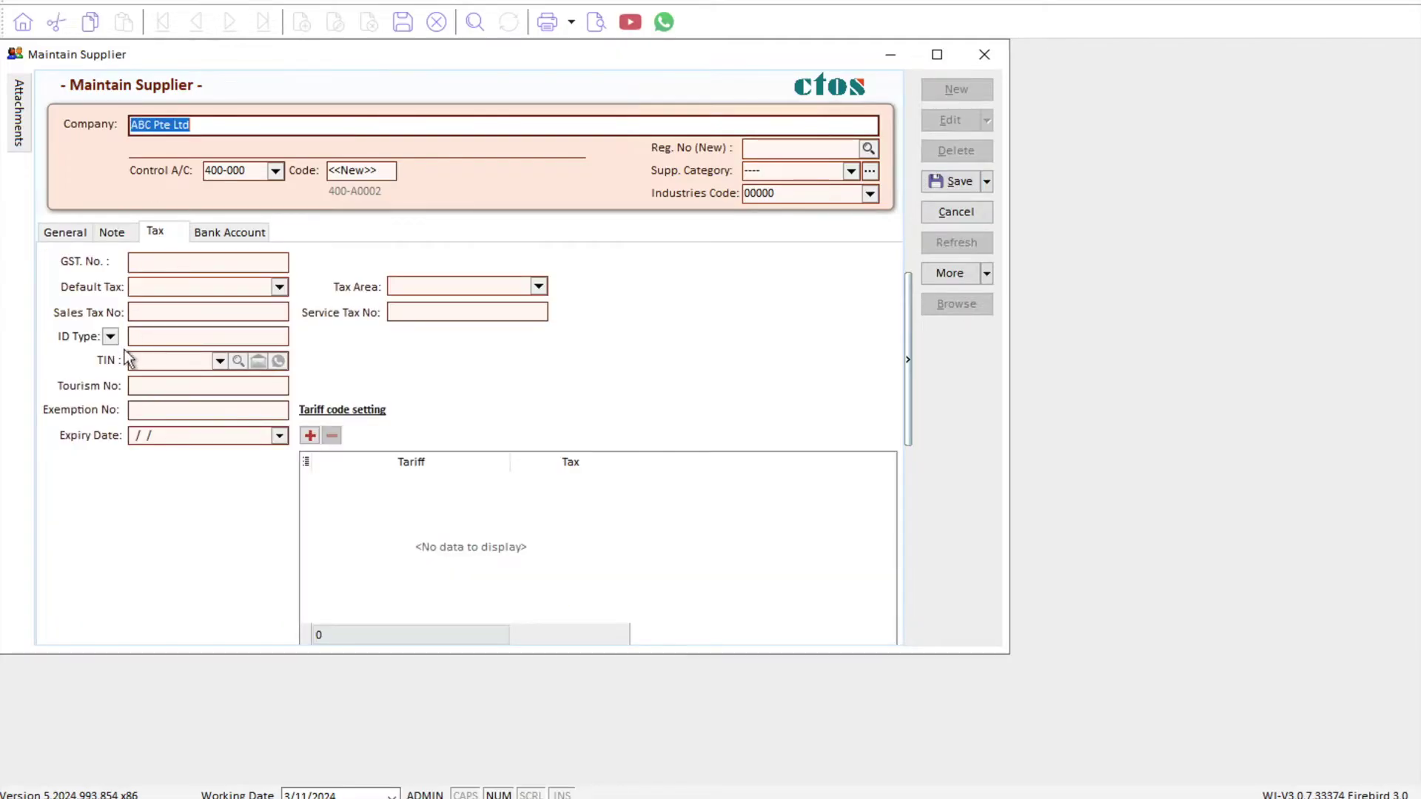
pyautogui.click(218, 364)
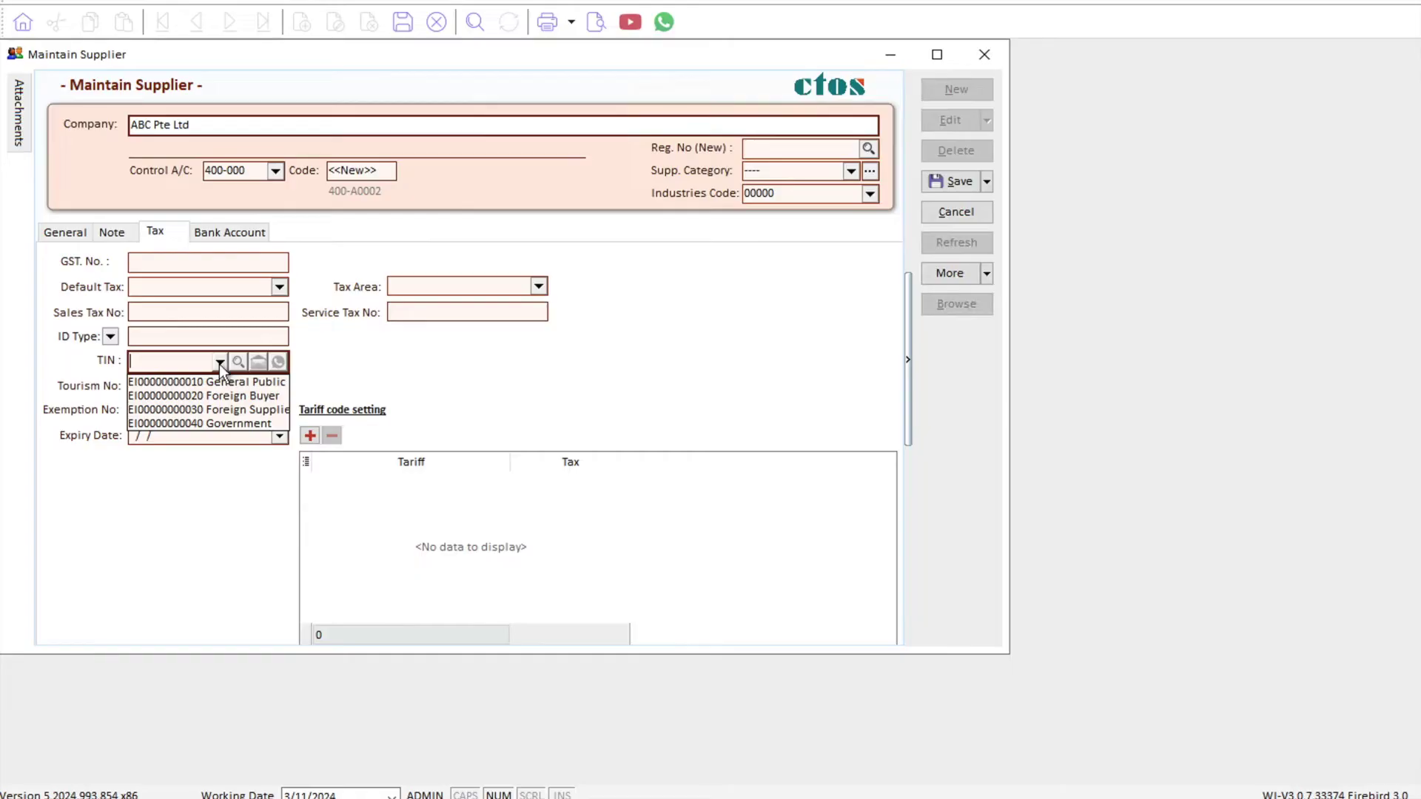
pyautogui.click(242, 411)
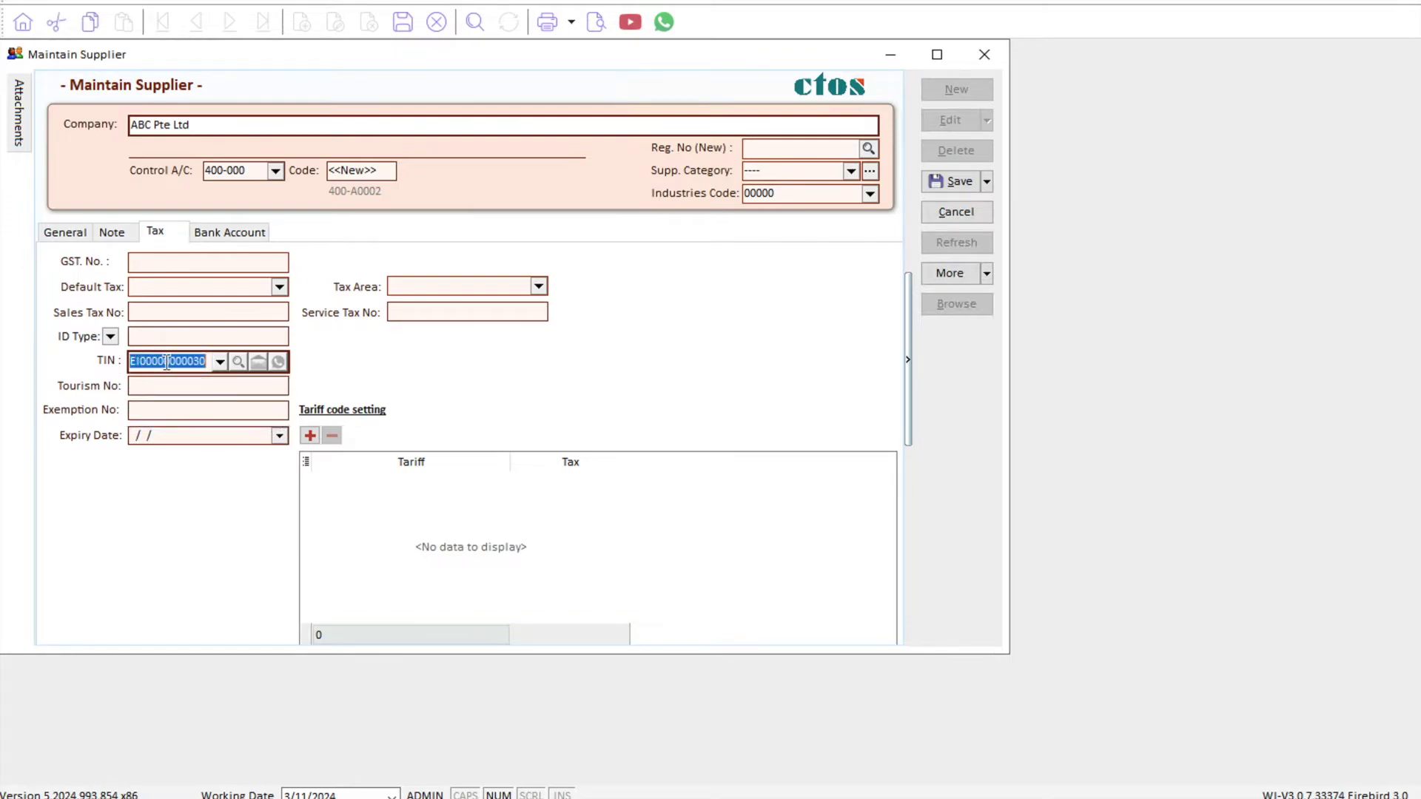
pyautogui.click(949, 186)
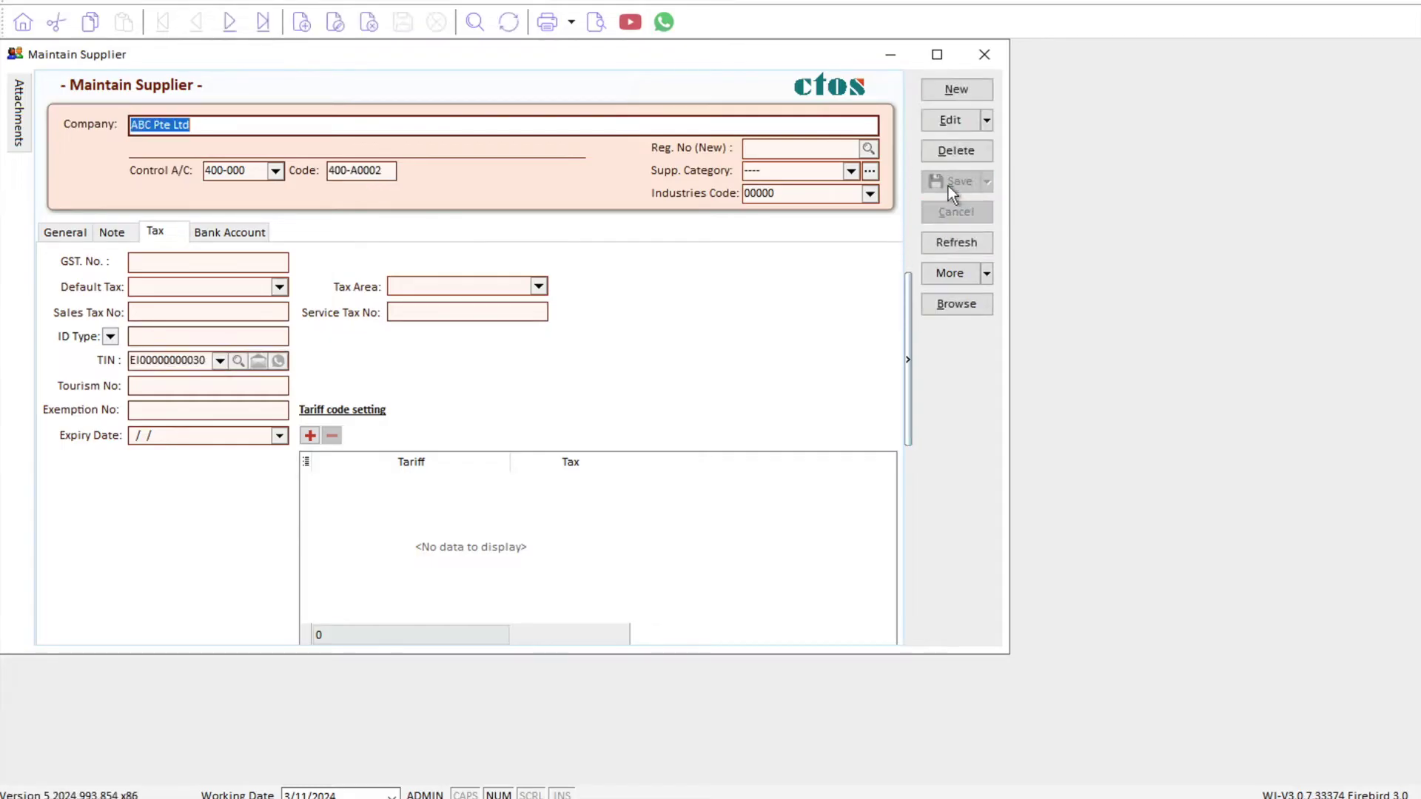
pyautogui.click(983, 56)
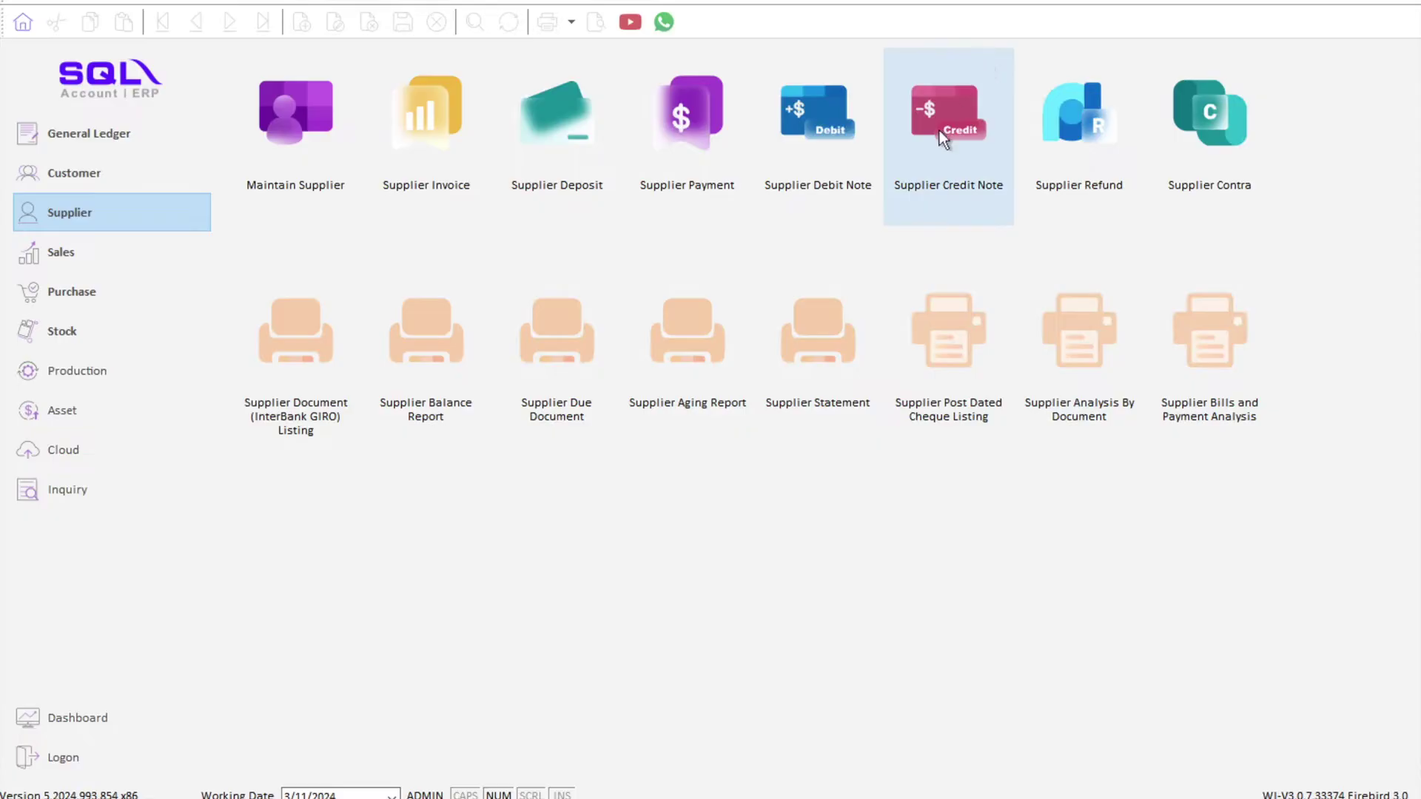
# Start a new purchase invoice from the Purchase module's invoice list
pyautogui.click(128, 307)
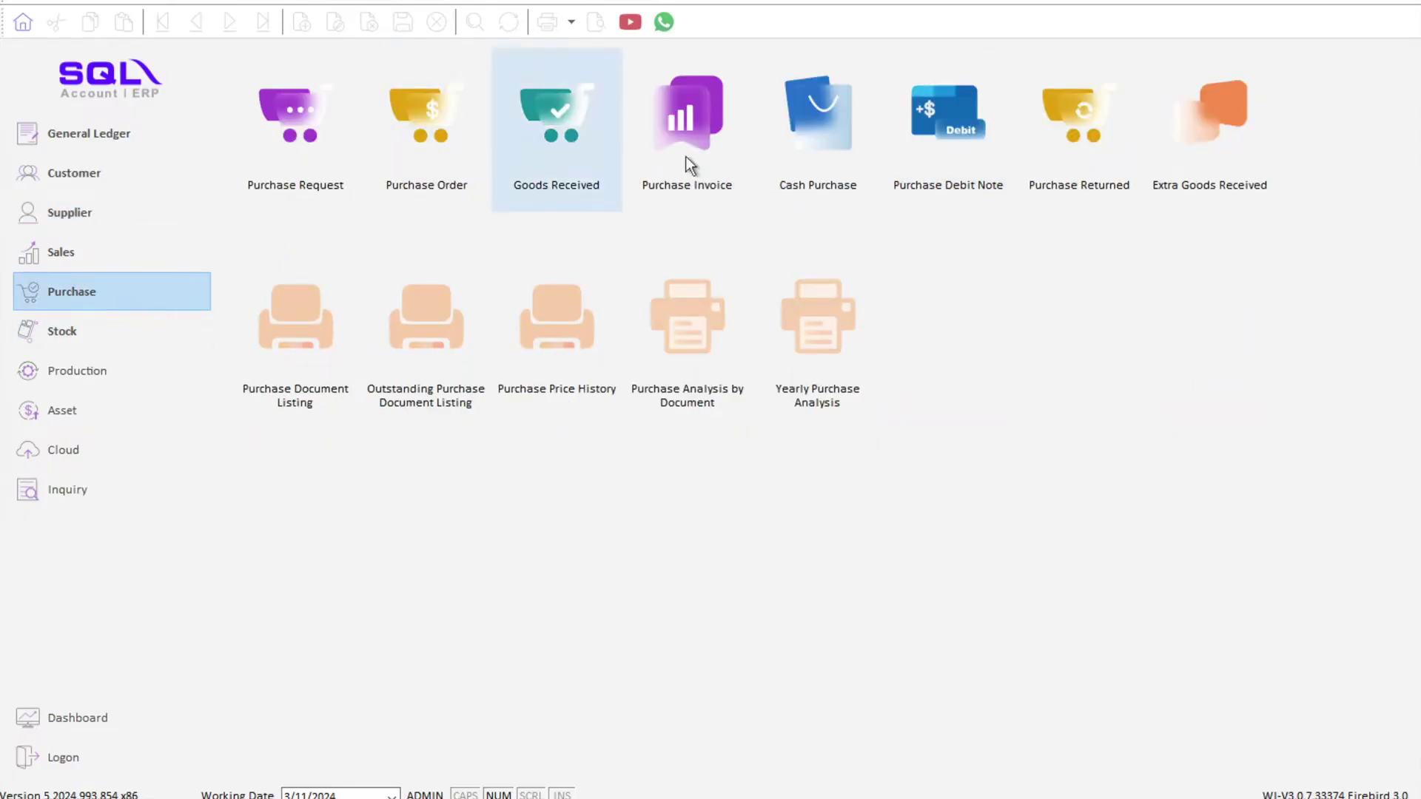
pyautogui.click(698, 139)
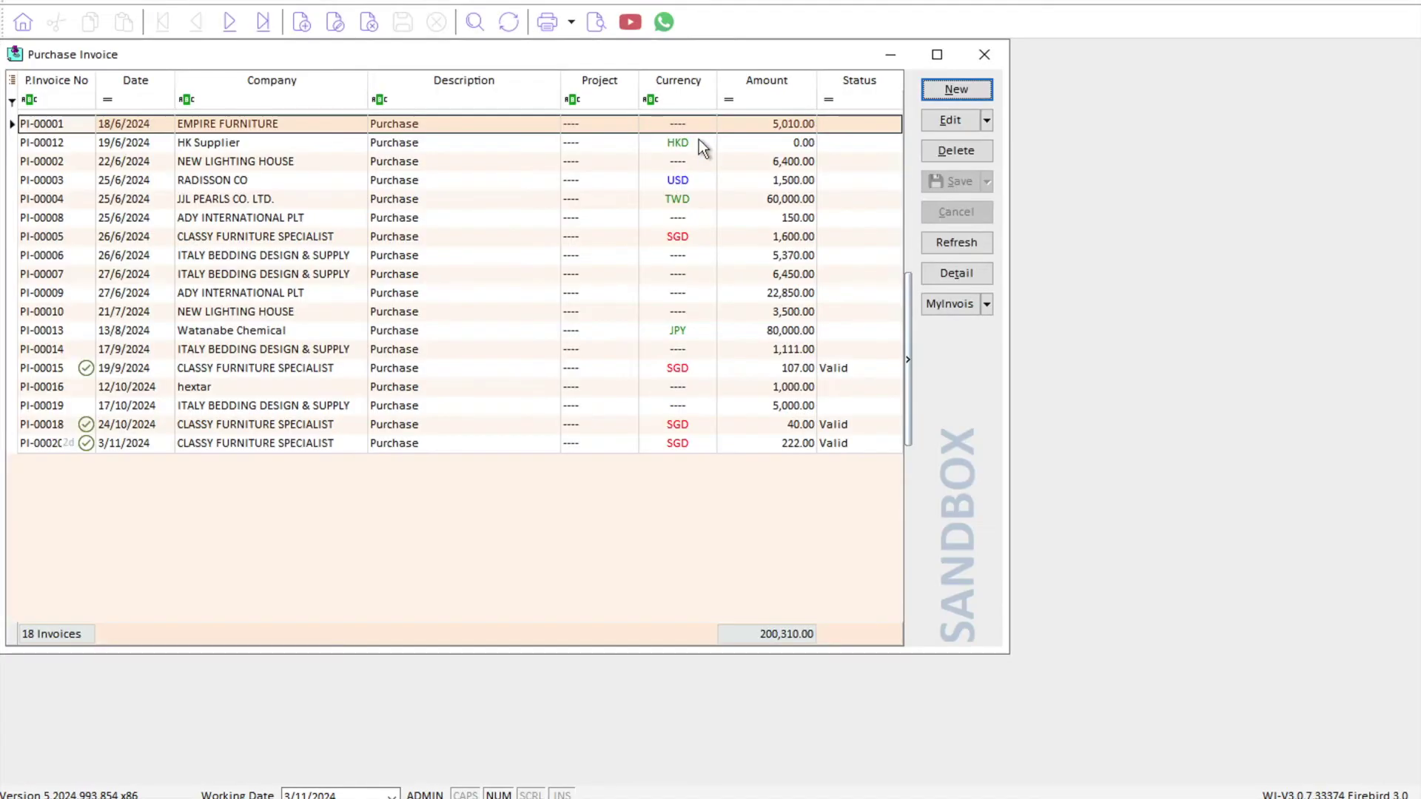
pyautogui.click(959, 89)
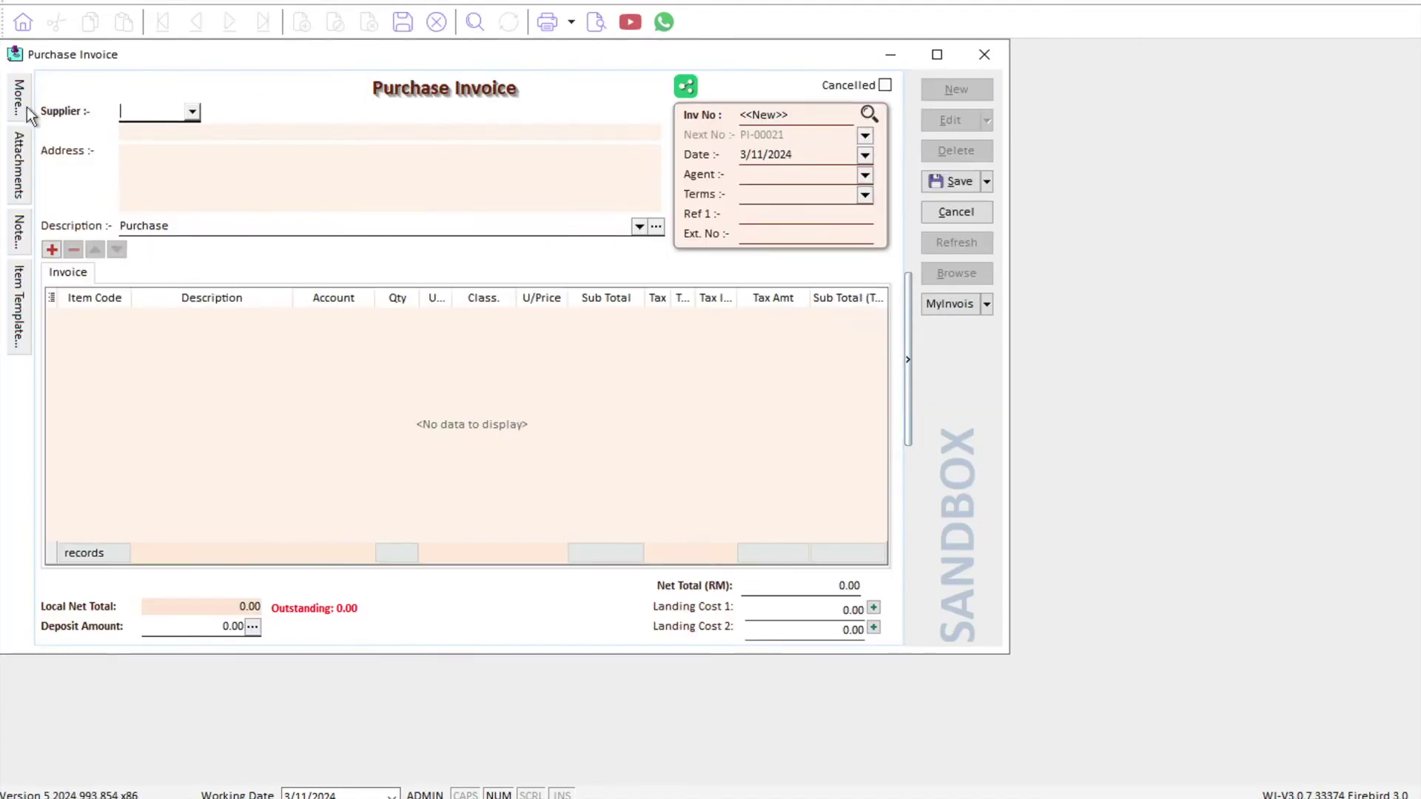
# Select supplier ABC Pte Ltd and set the USD exchange rate to 4.65
pyautogui.click(196, 112)
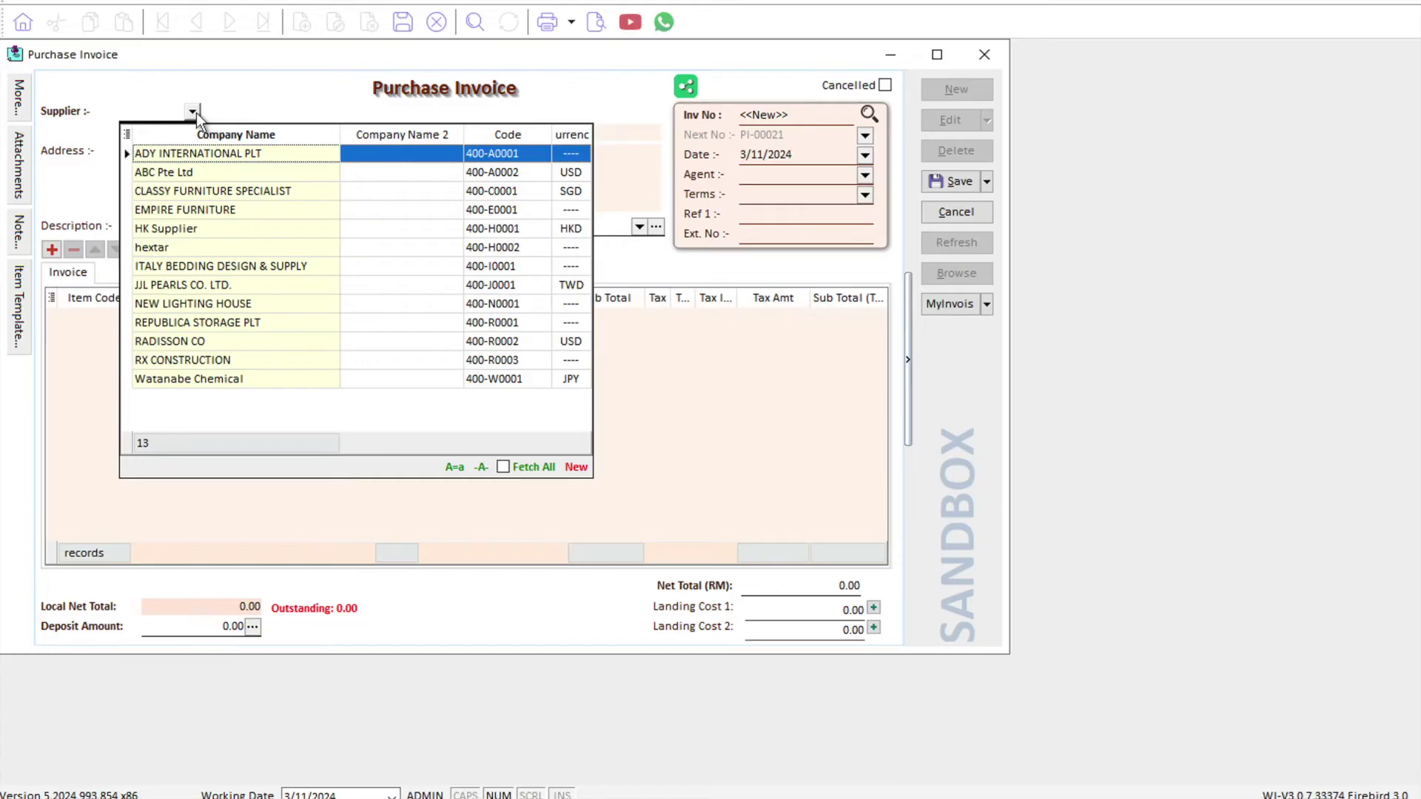
pyautogui.write('abc')
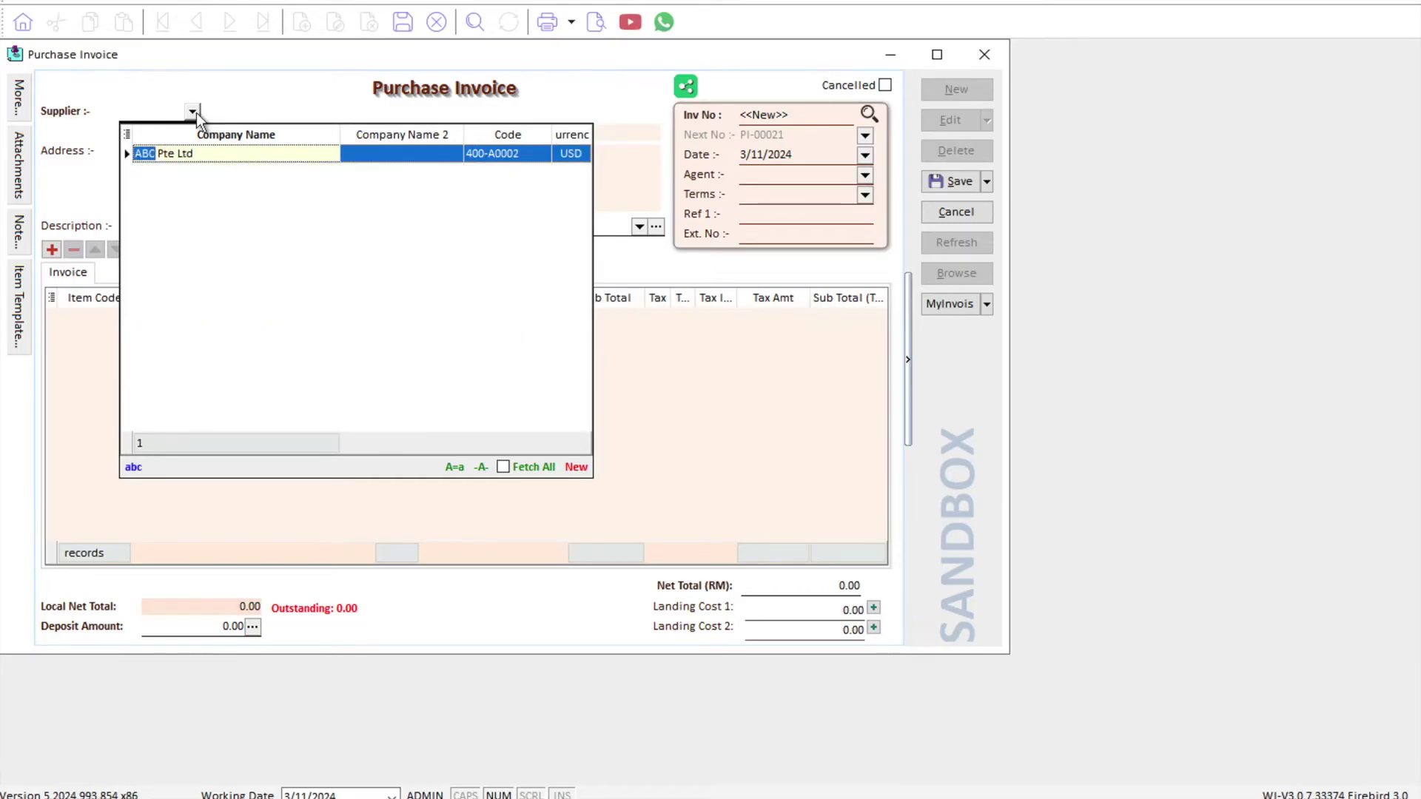
pyautogui.click(199, 156)
pyautogui.doubleClick(299, 112)
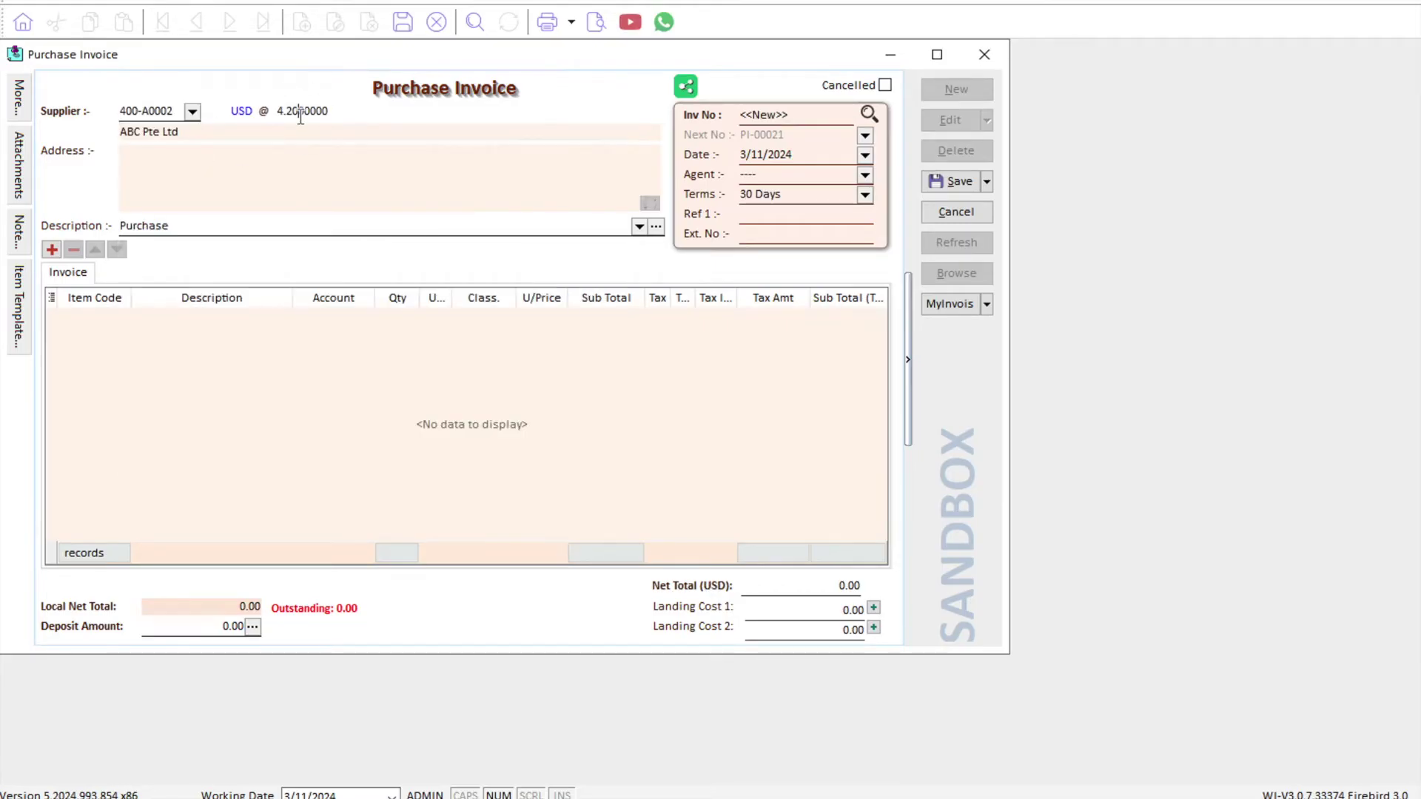
pyautogui.write('4.65')
pyautogui.press('Tab')
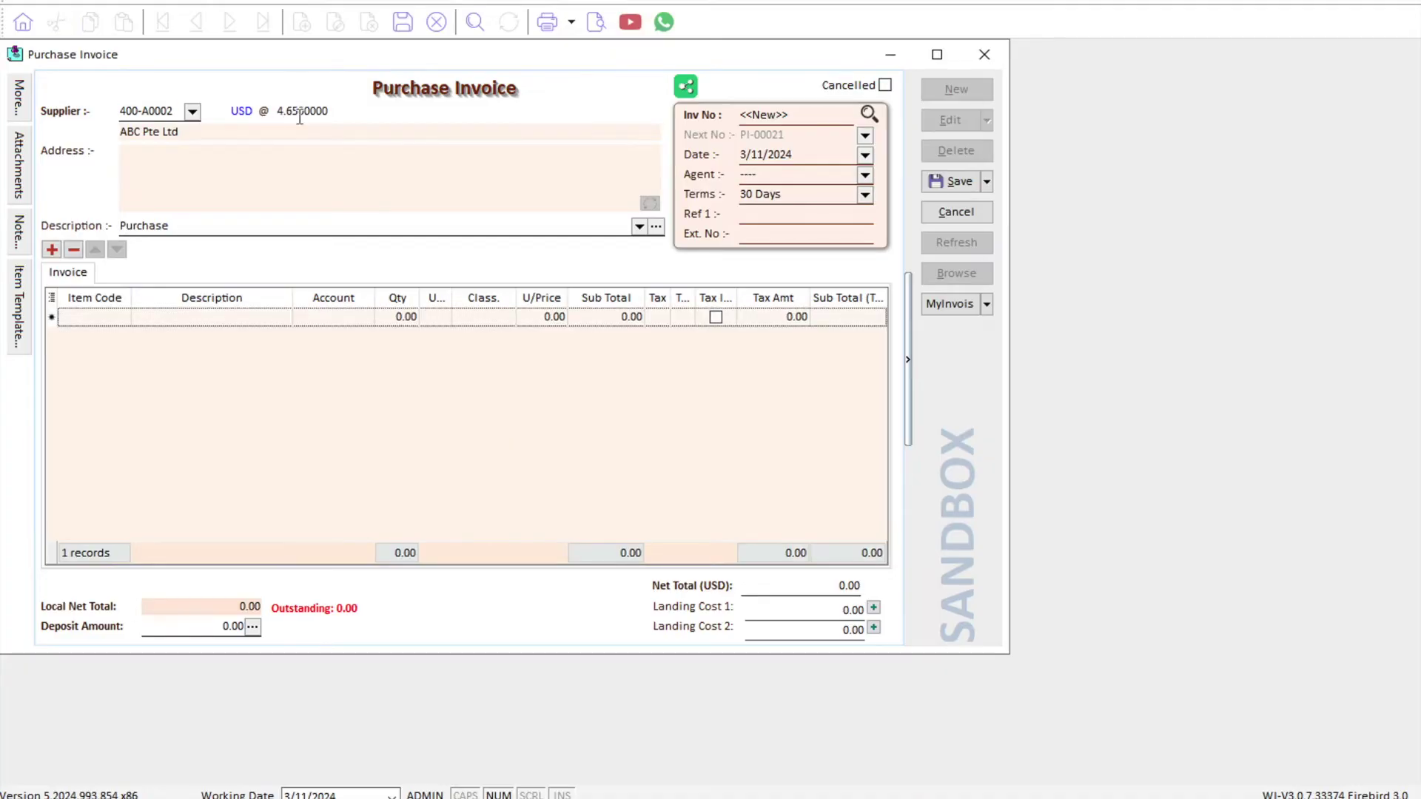
pyautogui.click(116, 326)
# Add a line of 100 units of BOM-01/Black with class 034, then save the invoice as PI-00021
pyautogui.click(120, 321)
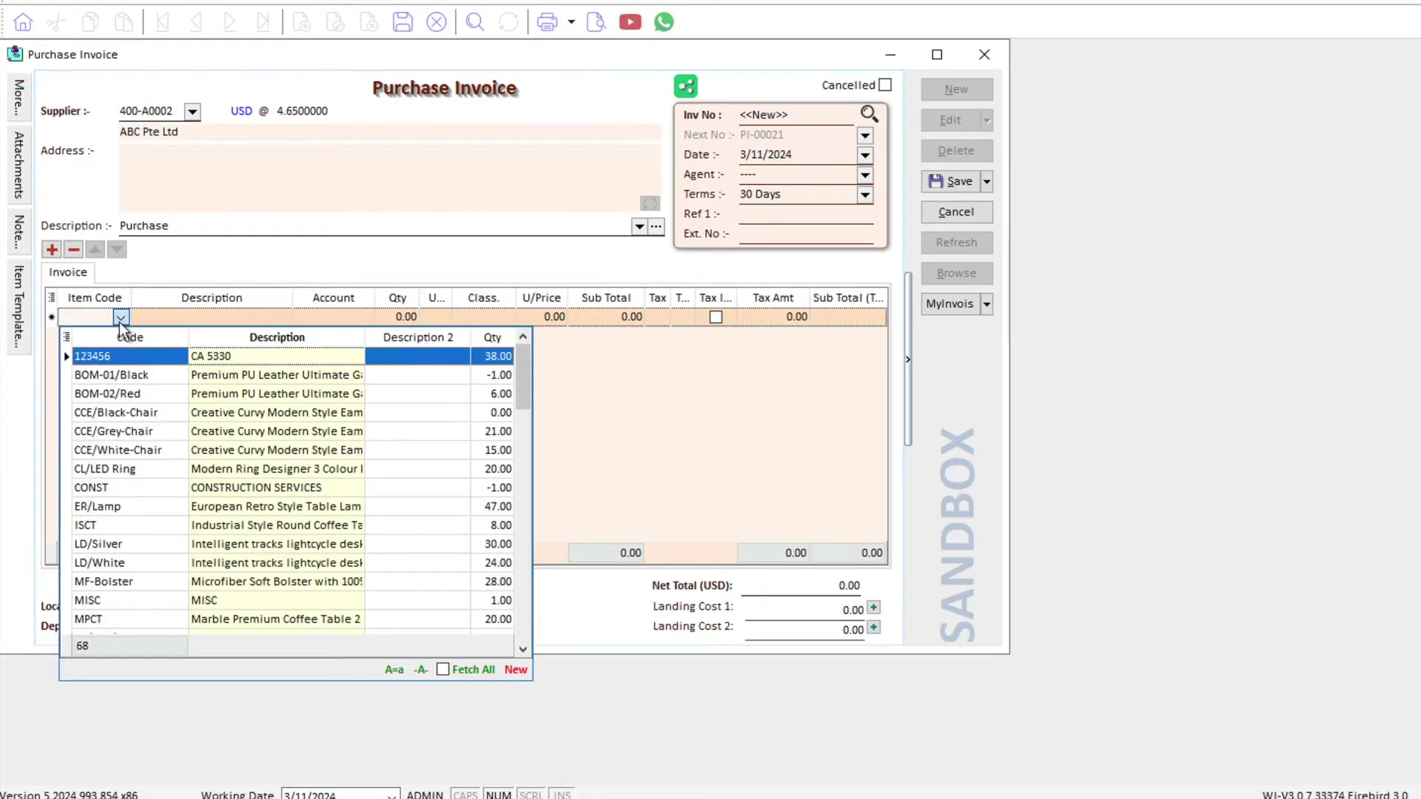
pyautogui.click(227, 378)
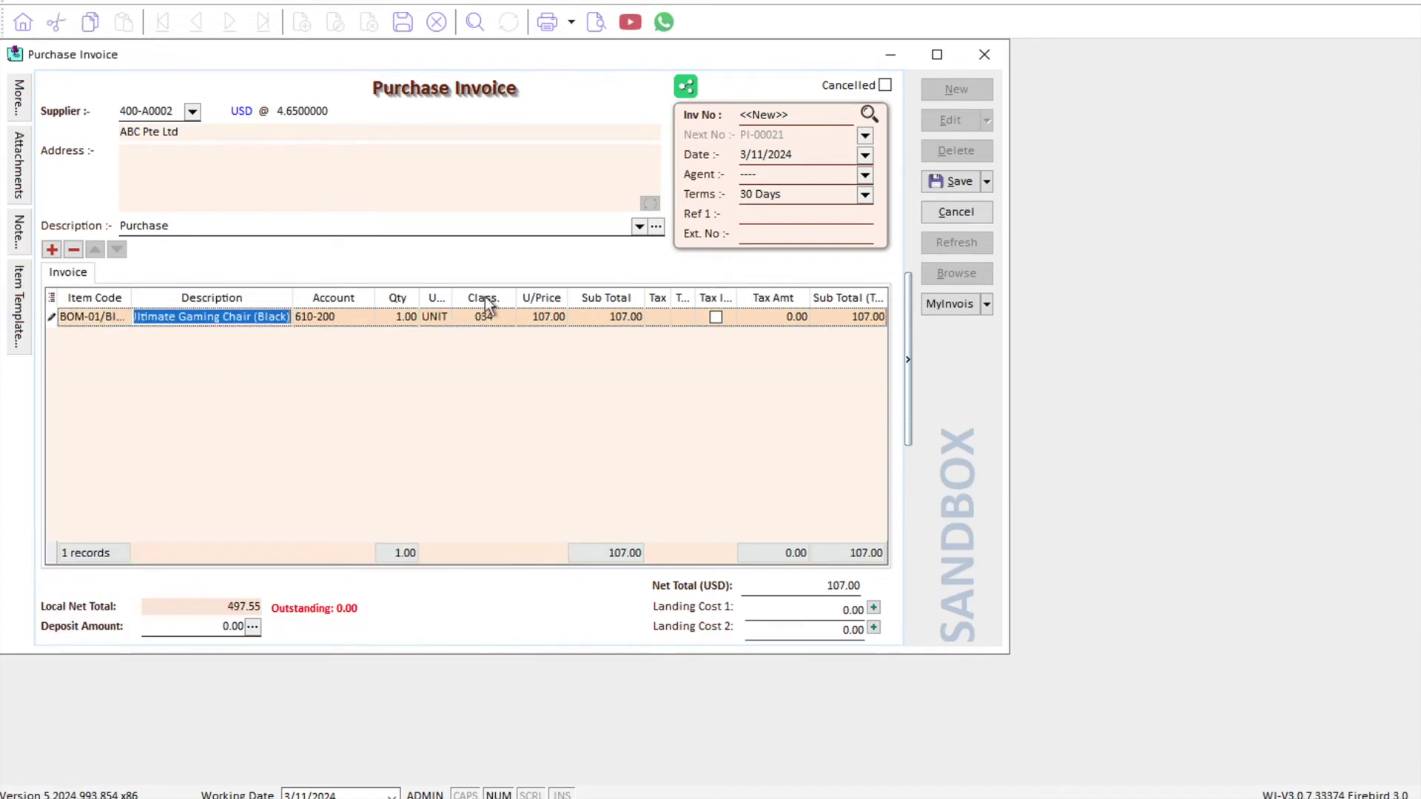
pyautogui.click(496, 318)
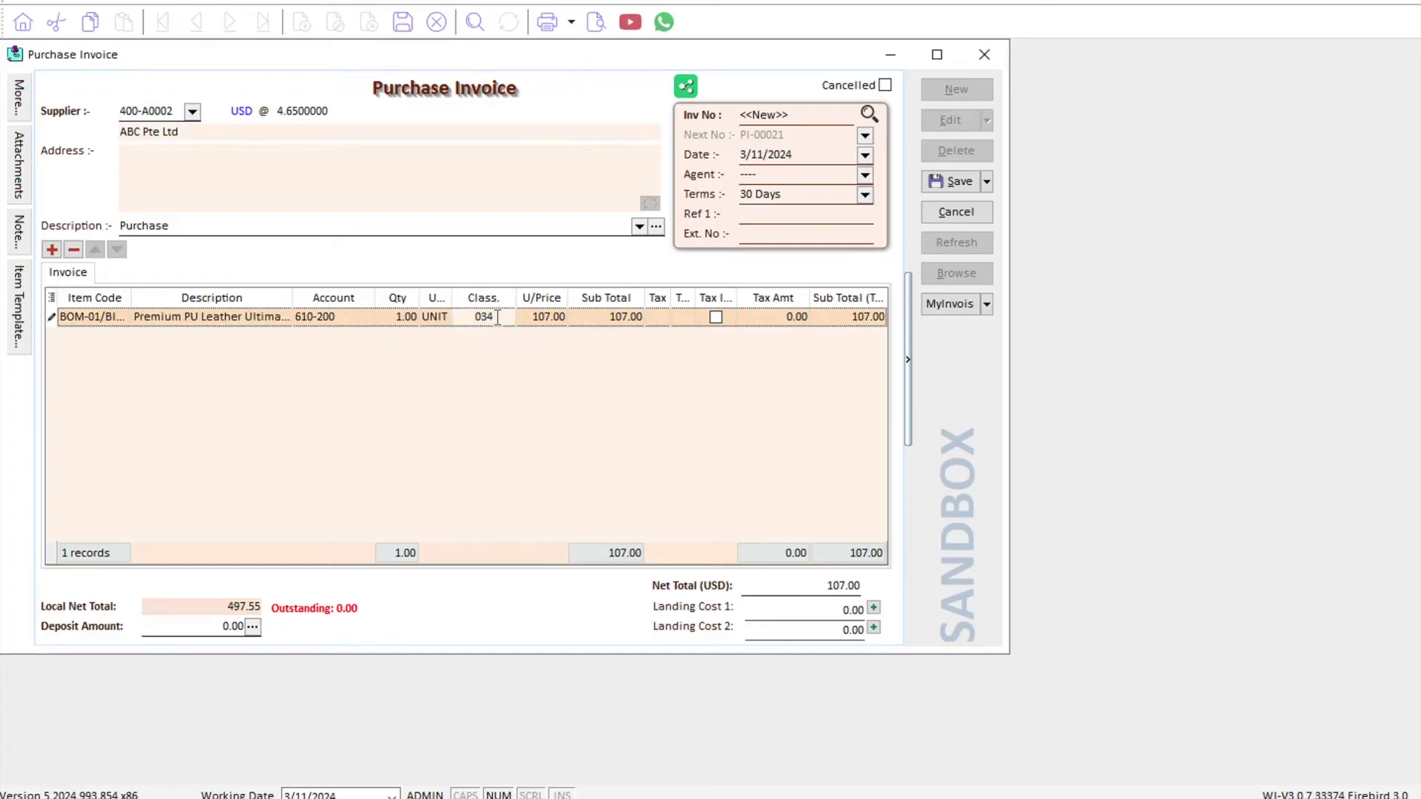
pyautogui.click(506, 318)
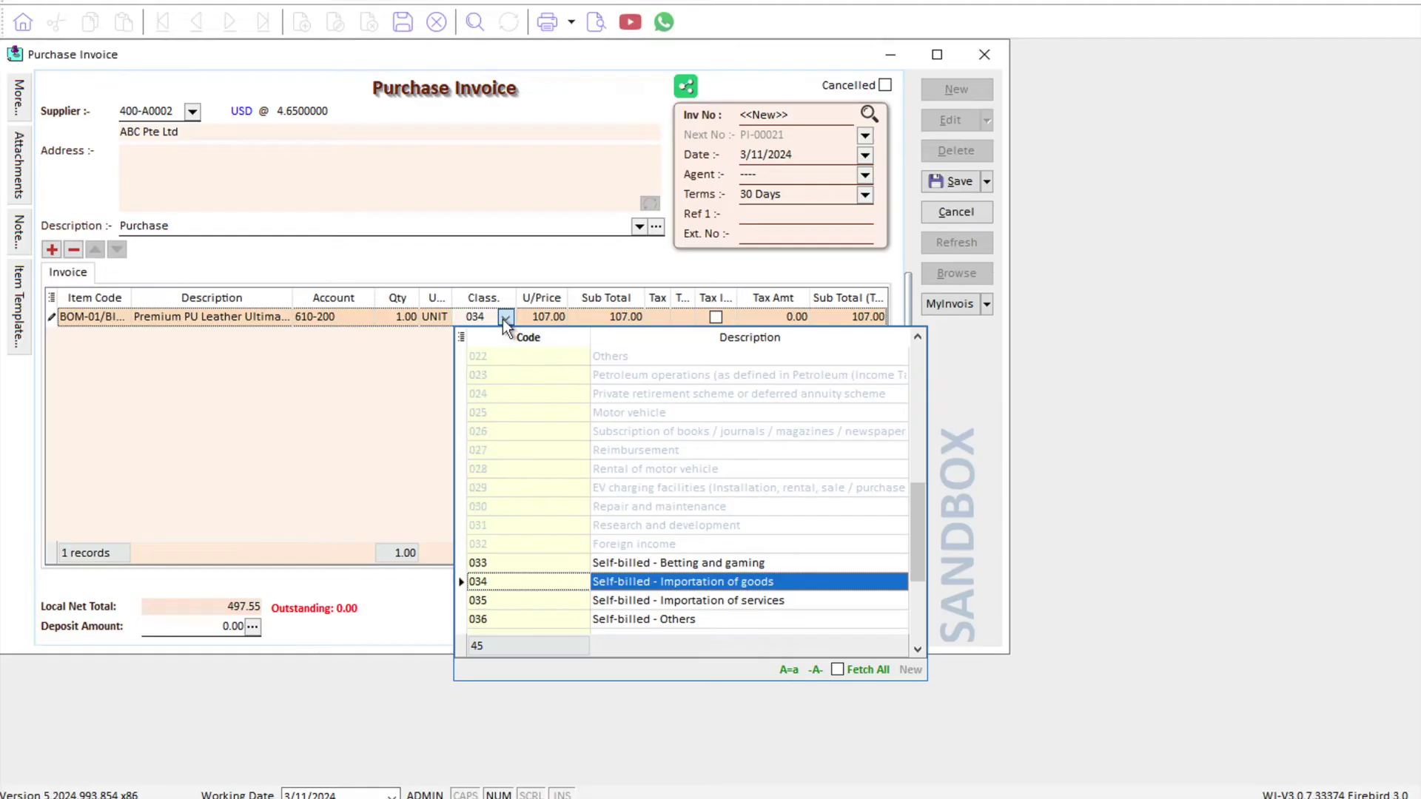
pyautogui.click(434, 265)
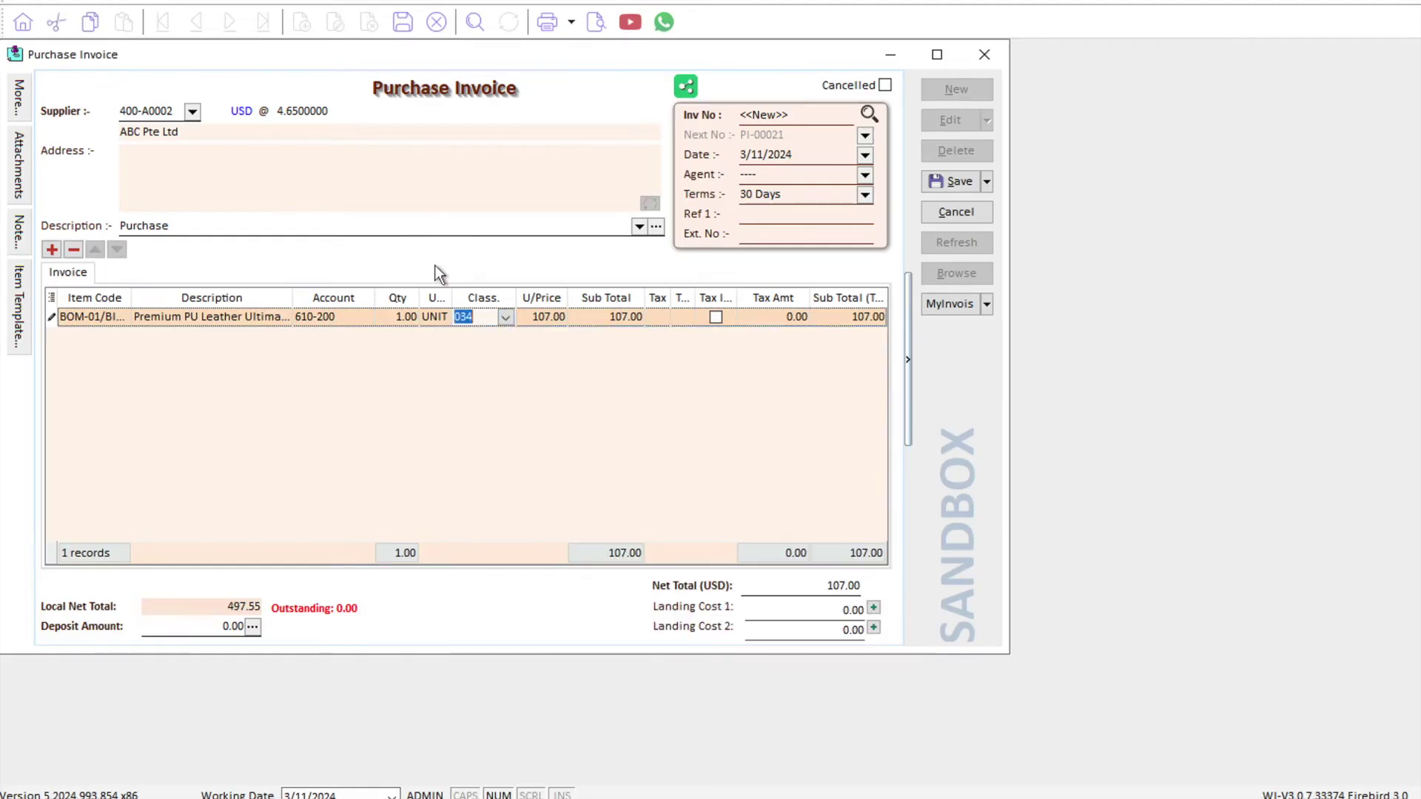
pyautogui.click(391, 319)
pyautogui.write('100')
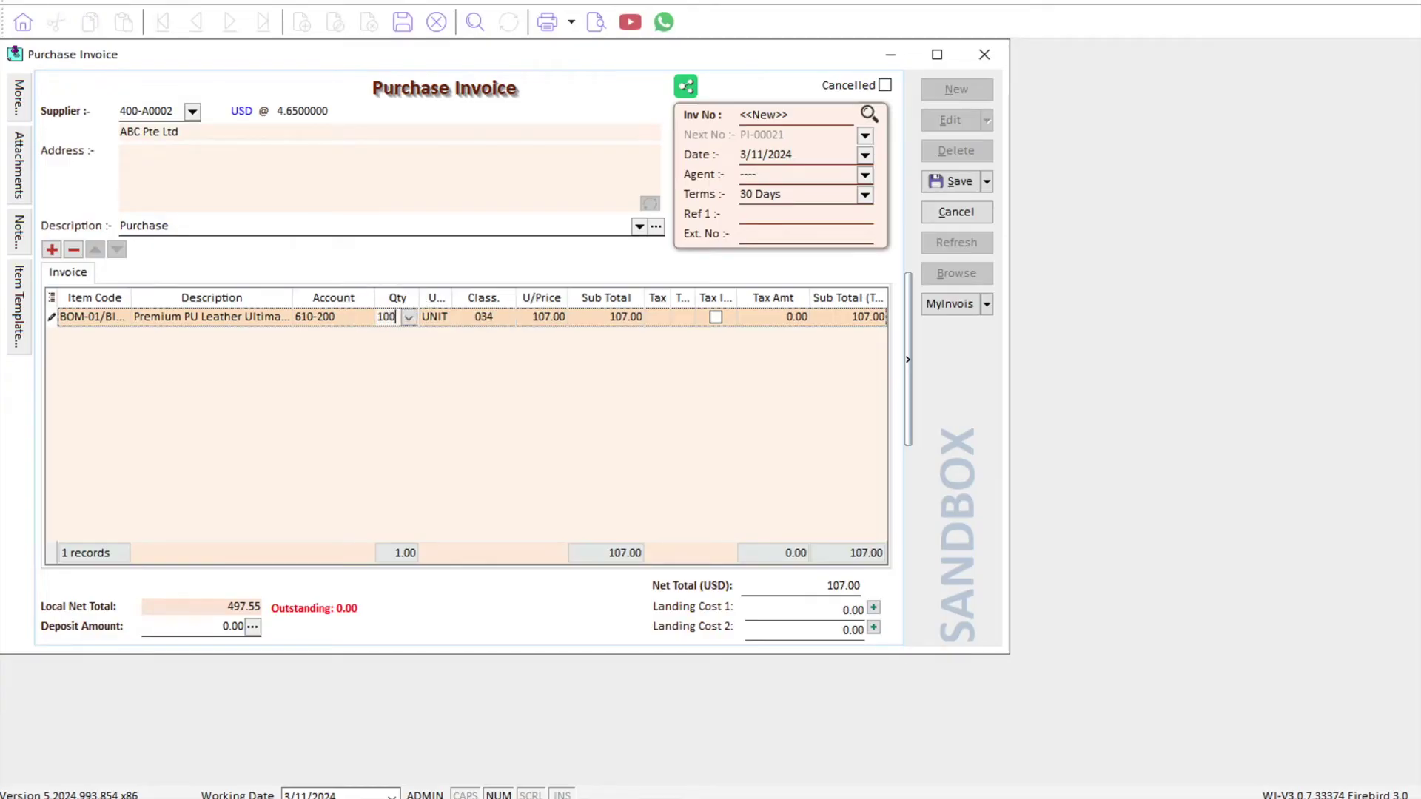
pyautogui.press('Tab')
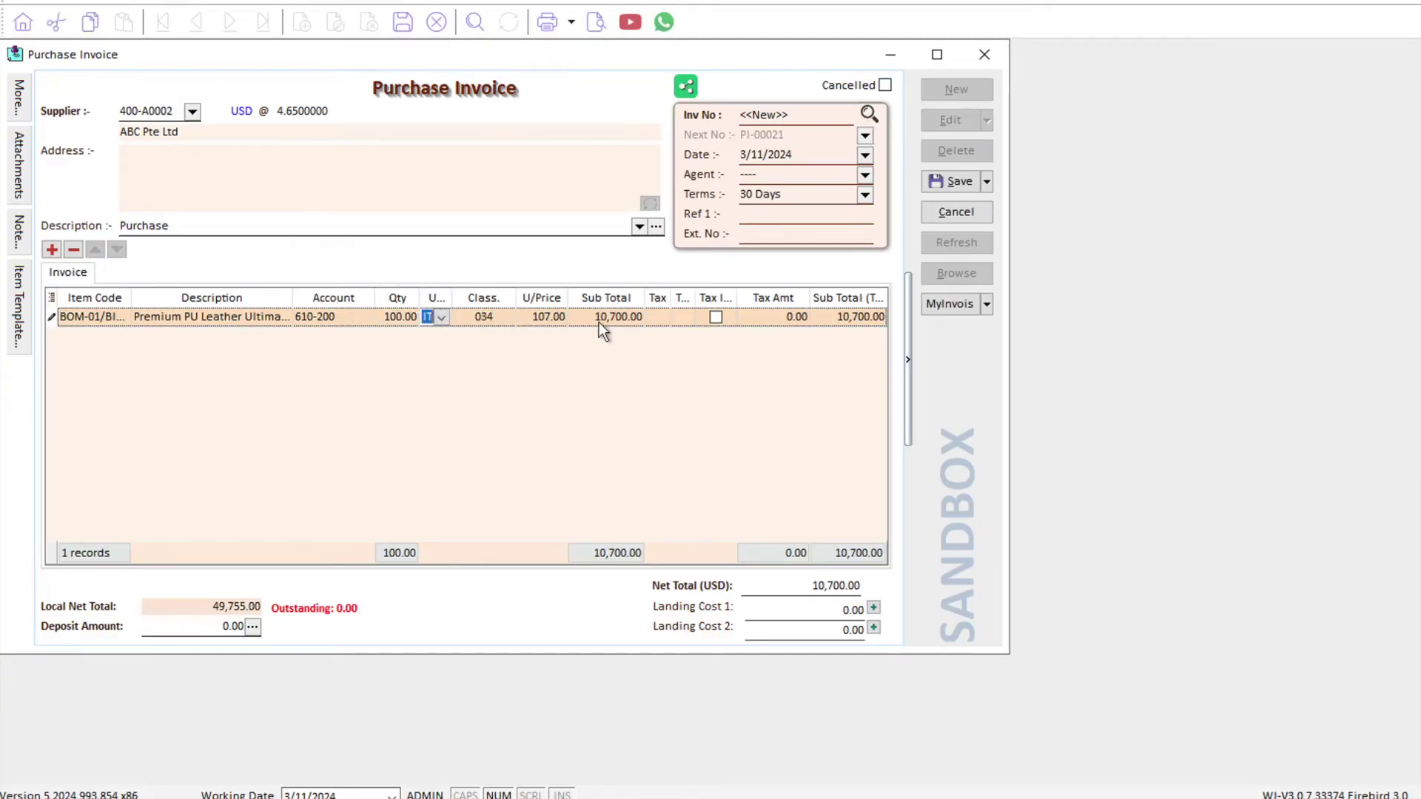
pyautogui.click(942, 186)
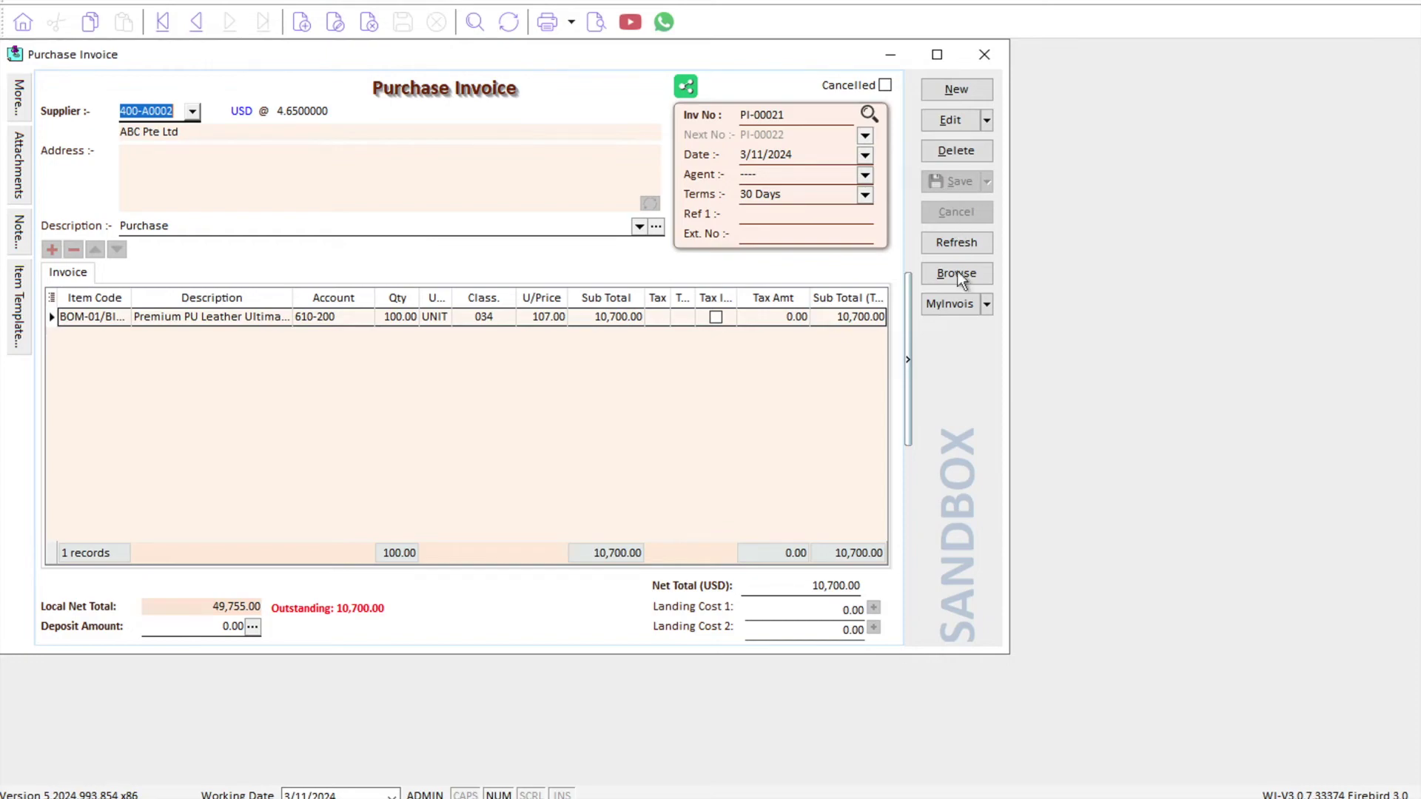
# Submit PI-00021 to the MyInvois sandbox and check that its e-invoice status is Valid
pyautogui.click(952, 311)
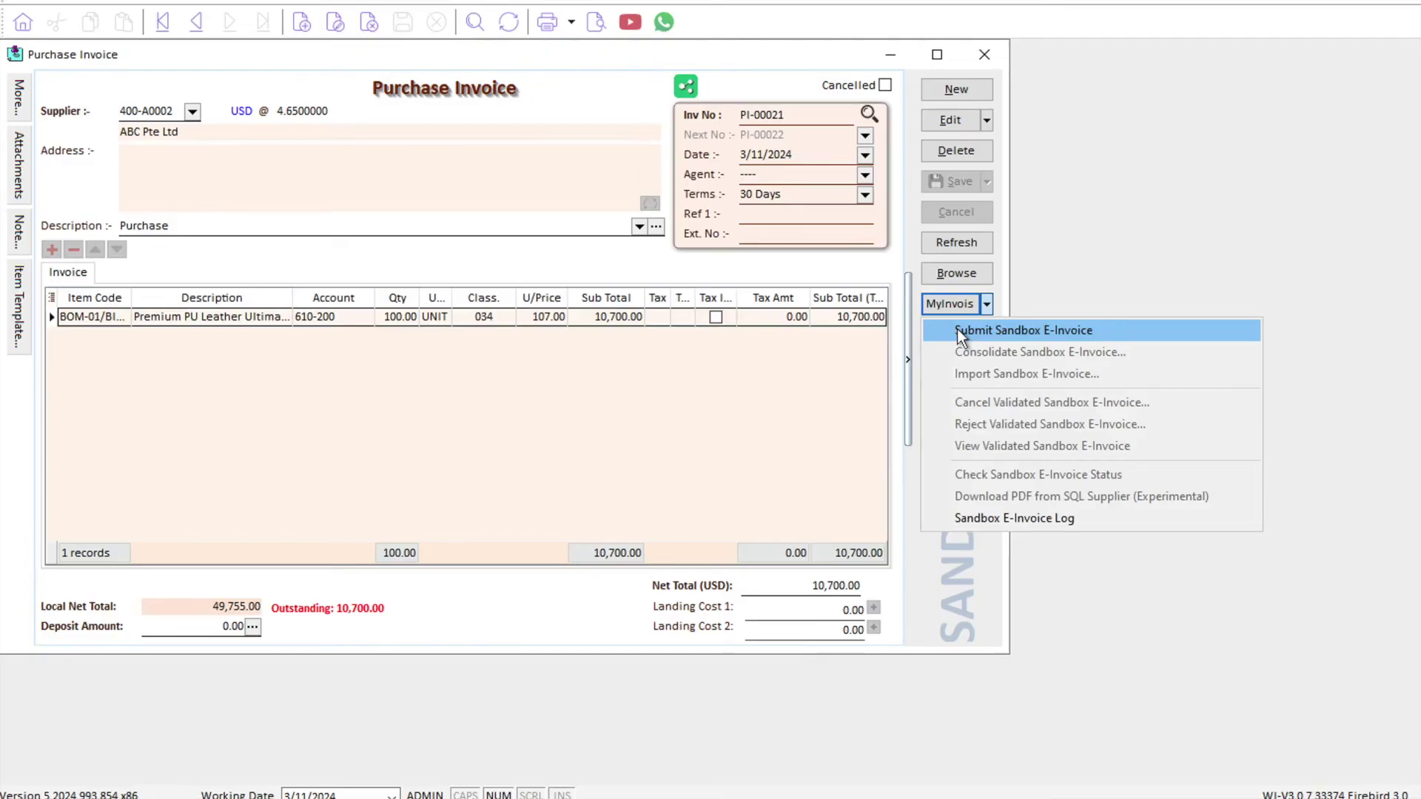
pyautogui.click(957, 330)
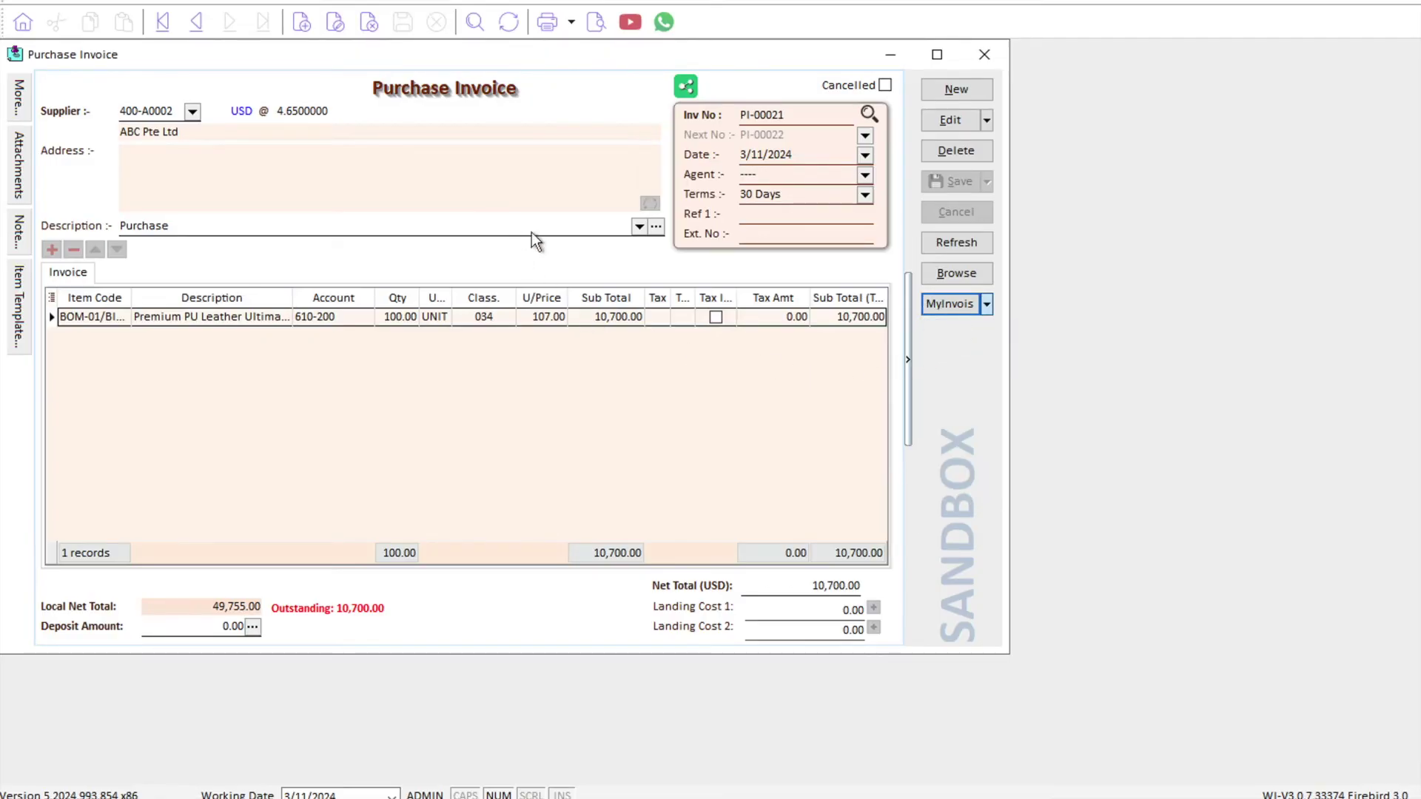
pyautogui.click(955, 306)
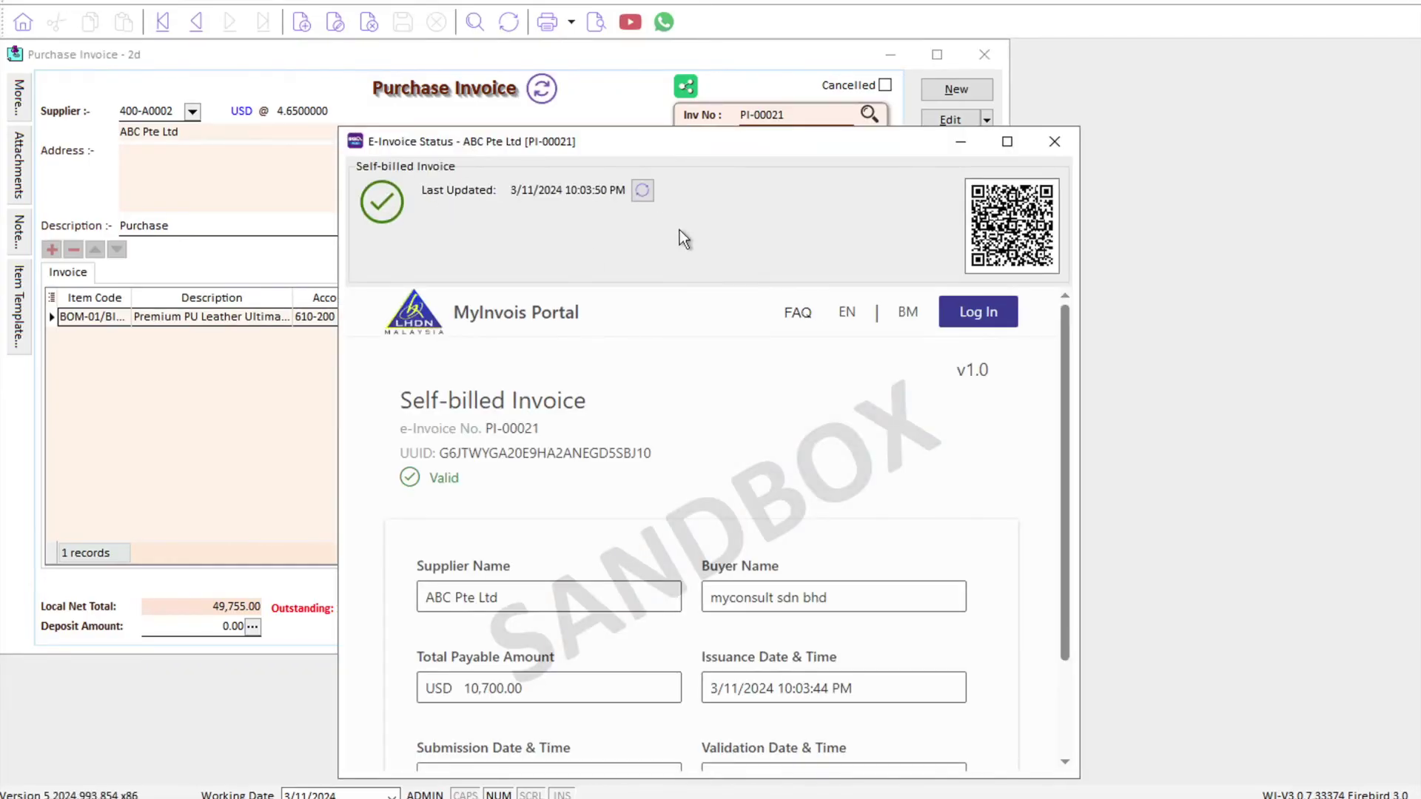
# Close the status window and show the maximized invoice list with PI-00021 marked Valid
pyautogui.click(1054, 142)
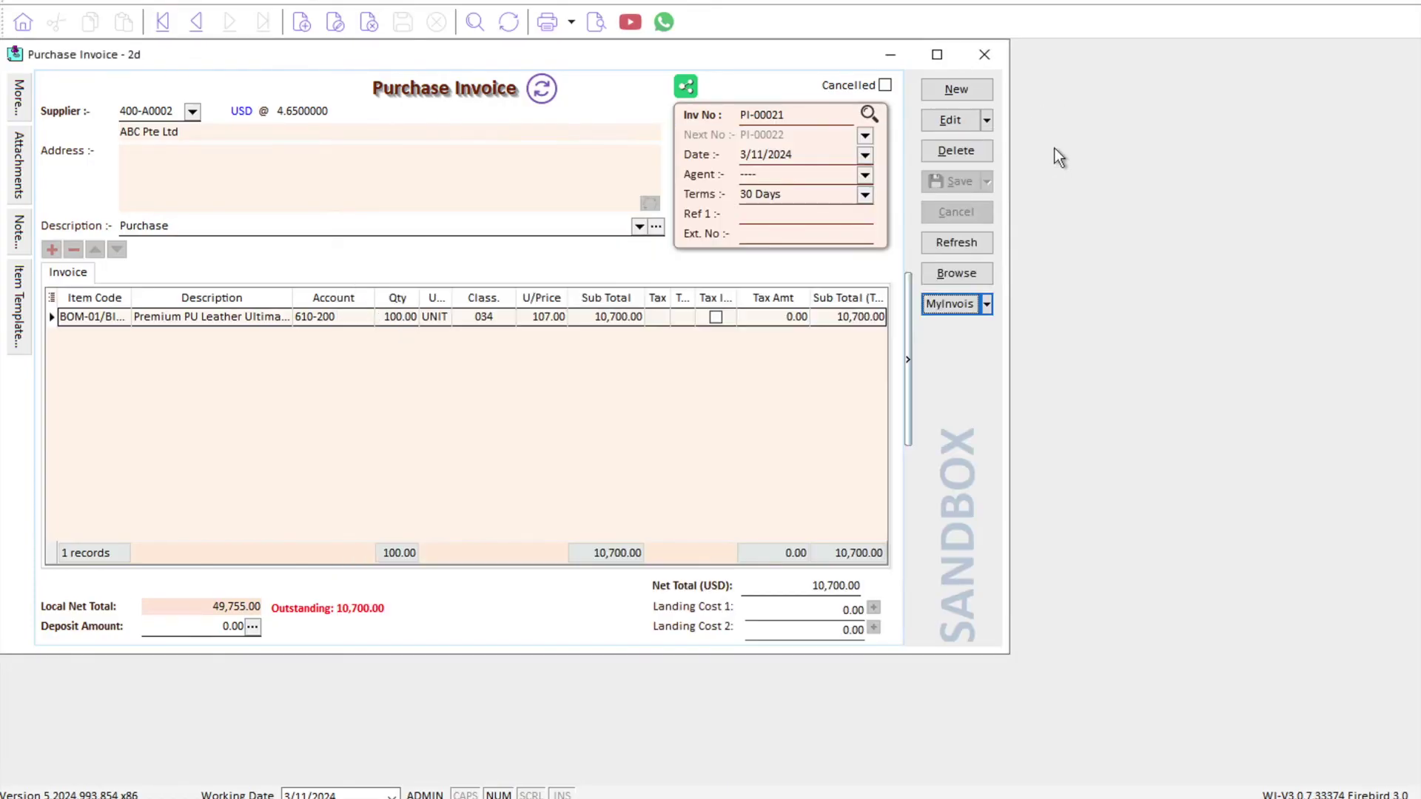
pyautogui.click(961, 272)
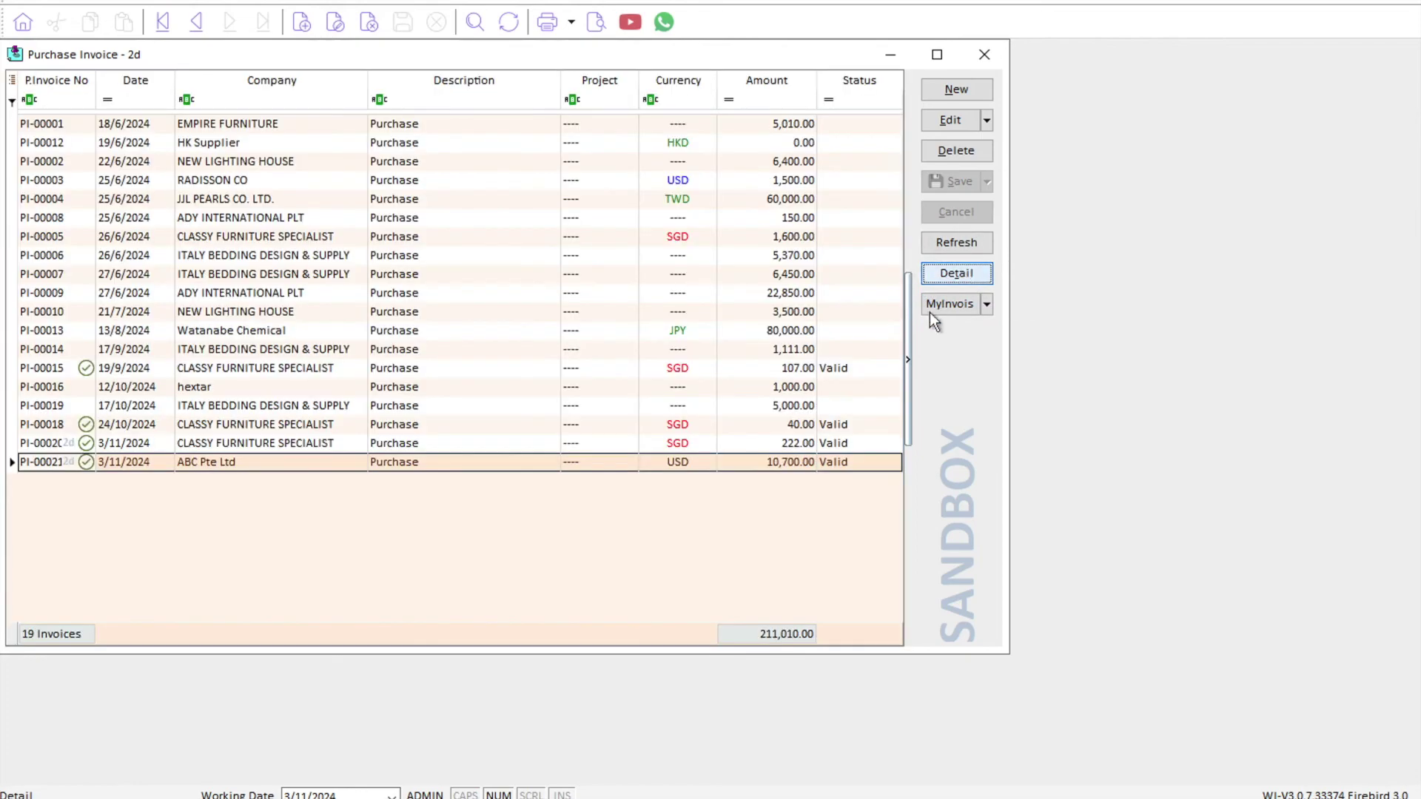
pyautogui.click(863, 462)
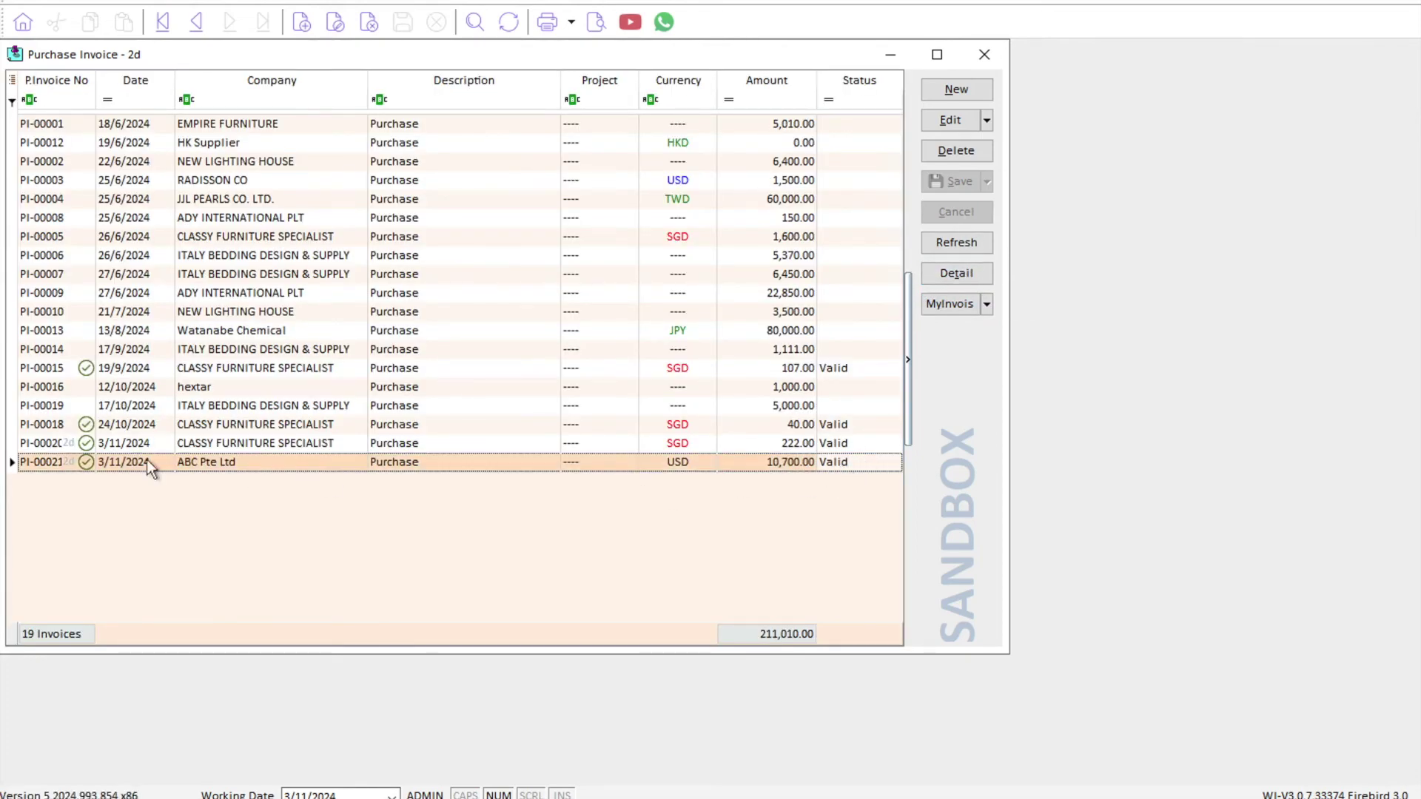
pyautogui.click(217, 58)
pyautogui.doubleClick(216, 59)
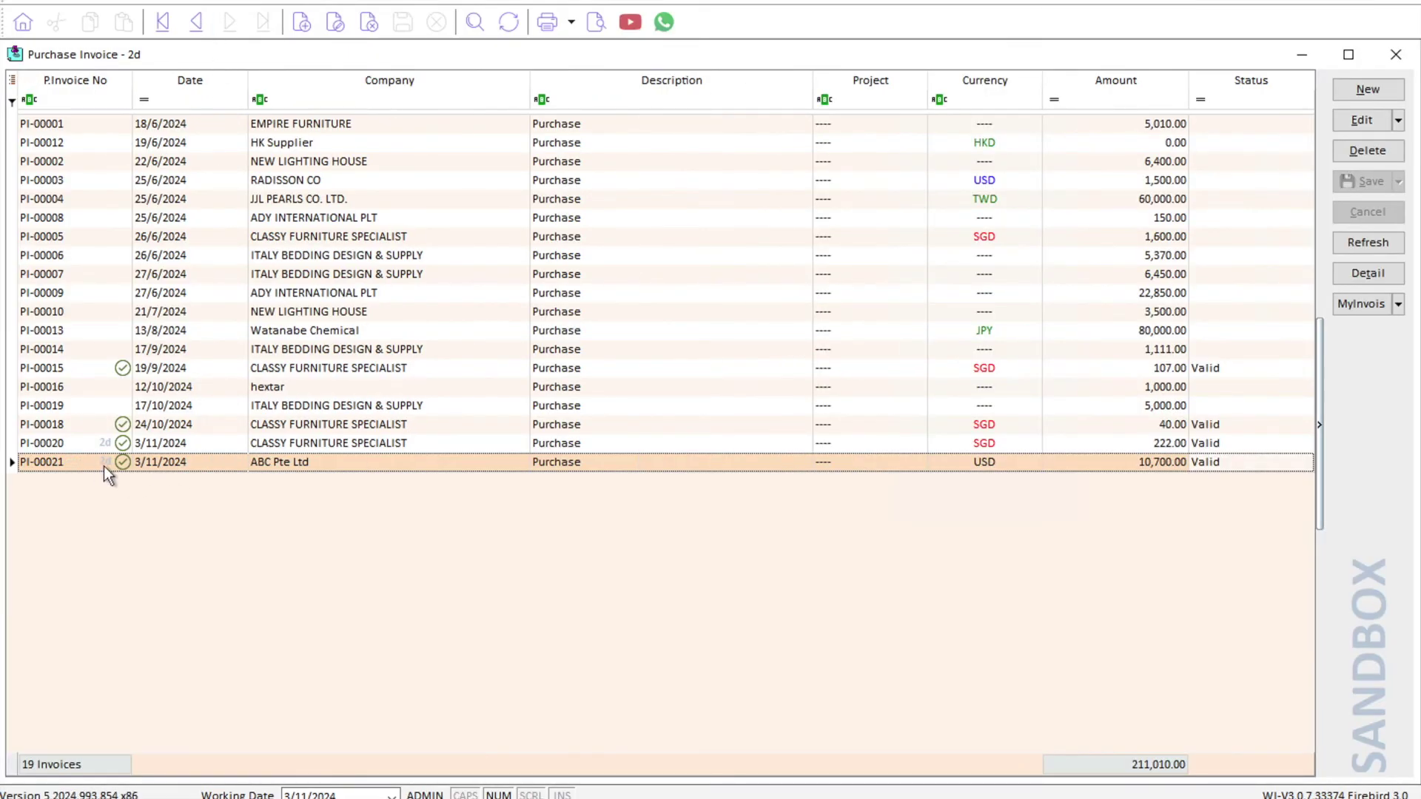